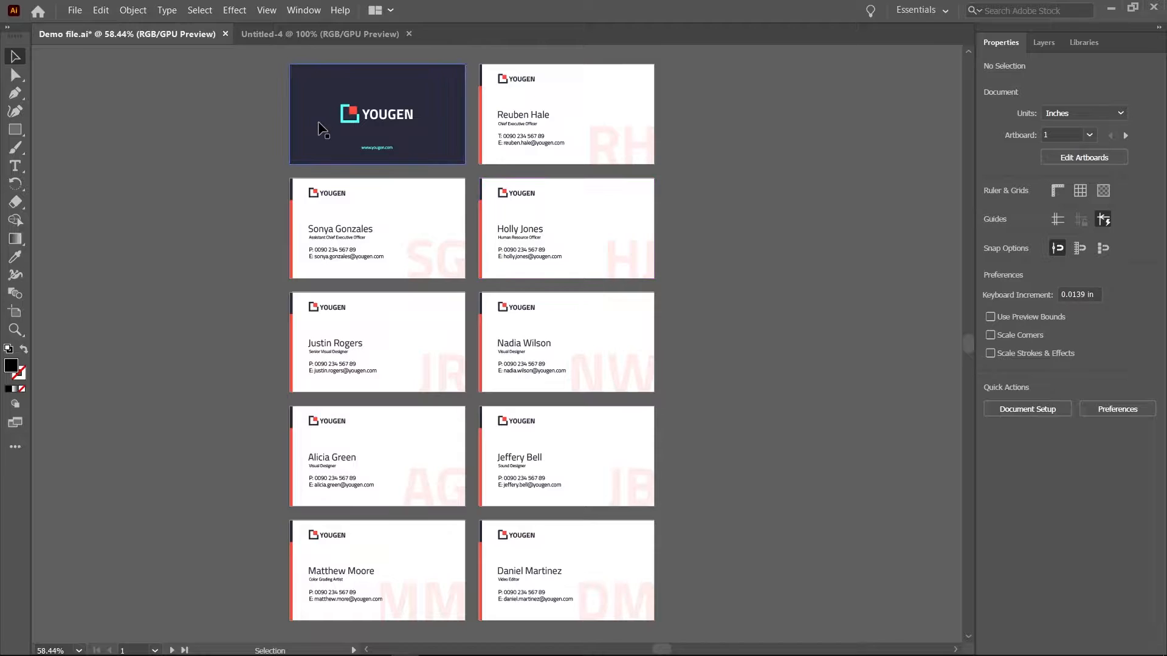
Examine the YOUGEN business card artboards, from the dark front design through the individual employee cards.
{"action": "scroll", "coordinate": [326, 133], "scroll_direction": "up", "scroll_amount": 1}
{"action": "scroll", "coordinate": [332, 139], "scroll_direction": "up", "scroll_amount": 3, "text": "alt"}
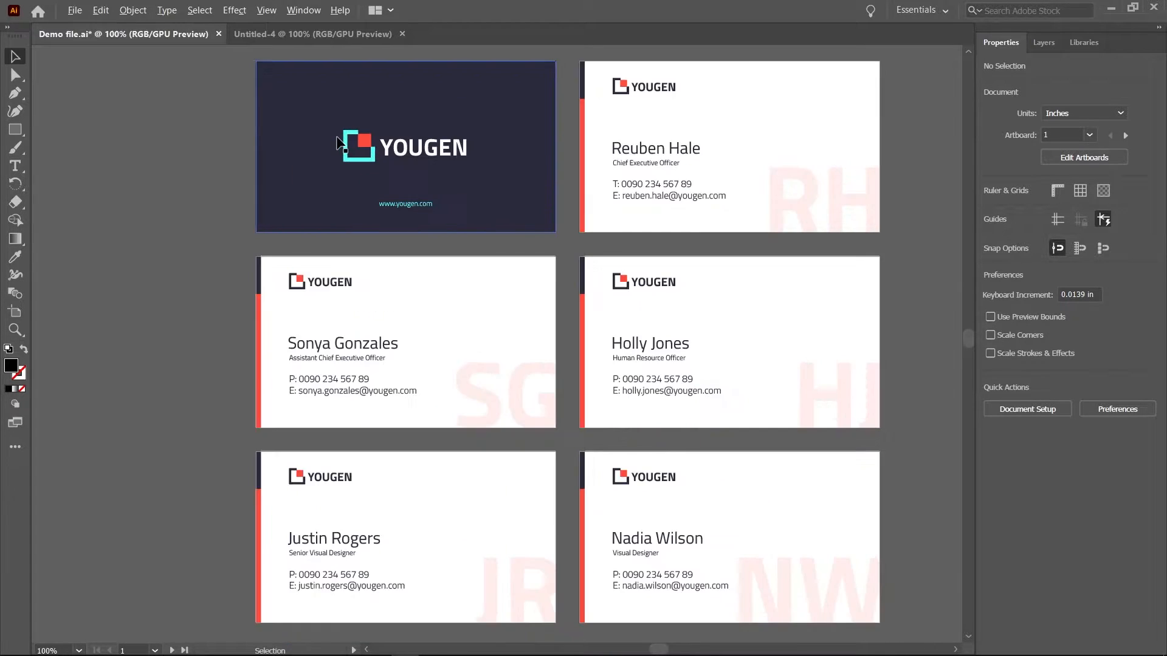
{"action": "scroll", "coordinate": [340, 149], "scroll_direction": "up", "scroll_amount": 1}
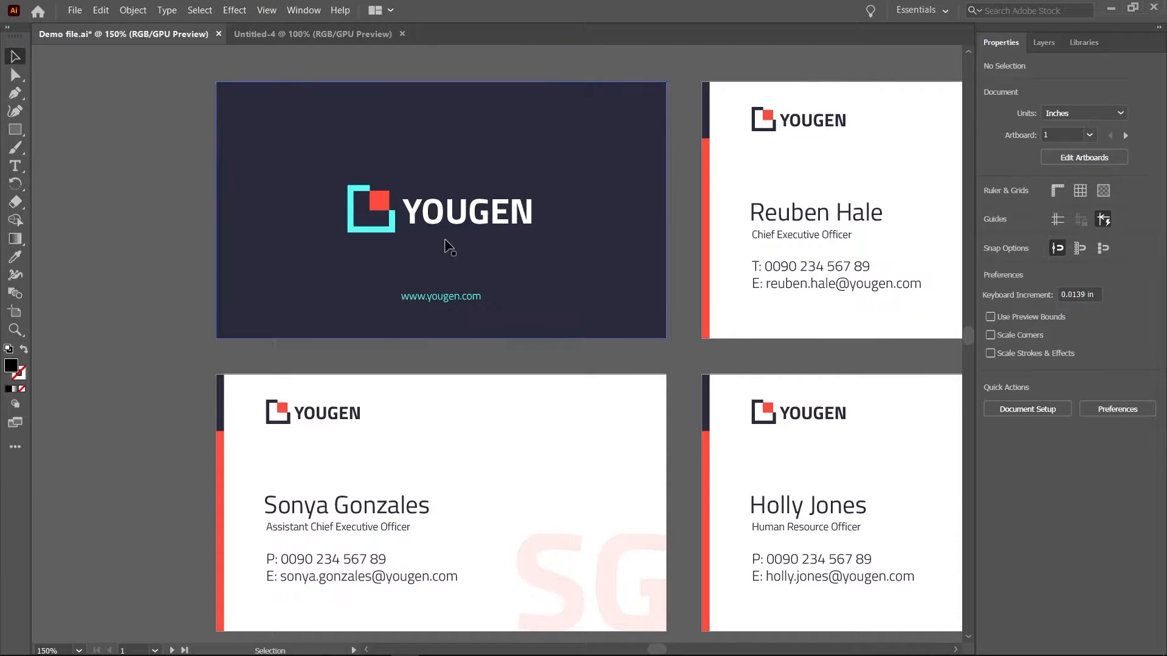
{"action": "scroll", "coordinate": [576, 269], "scroll_direction": "down", "scroll_amount": 4}
{"action": "scroll", "coordinate": [549, 264], "scroll_direction": "right", "scroll_amount": 3}
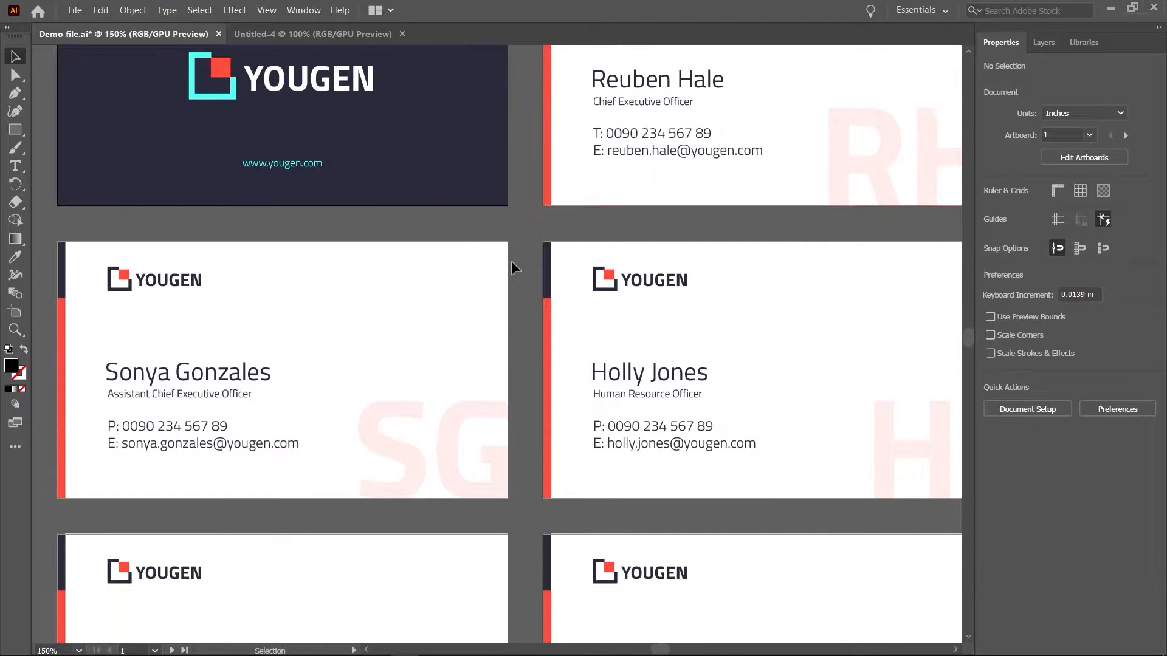
{"action": "scroll", "coordinate": [456, 258], "scroll_direction": "down", "scroll_amount": 1}
{"action": "scroll", "coordinate": [347, 255], "scroll_direction": "down", "scroll_amount": 1, "text": "alt"}
{"action": "scroll", "coordinate": [425, 268], "scroll_direction": "down", "scroll_amount": 4}
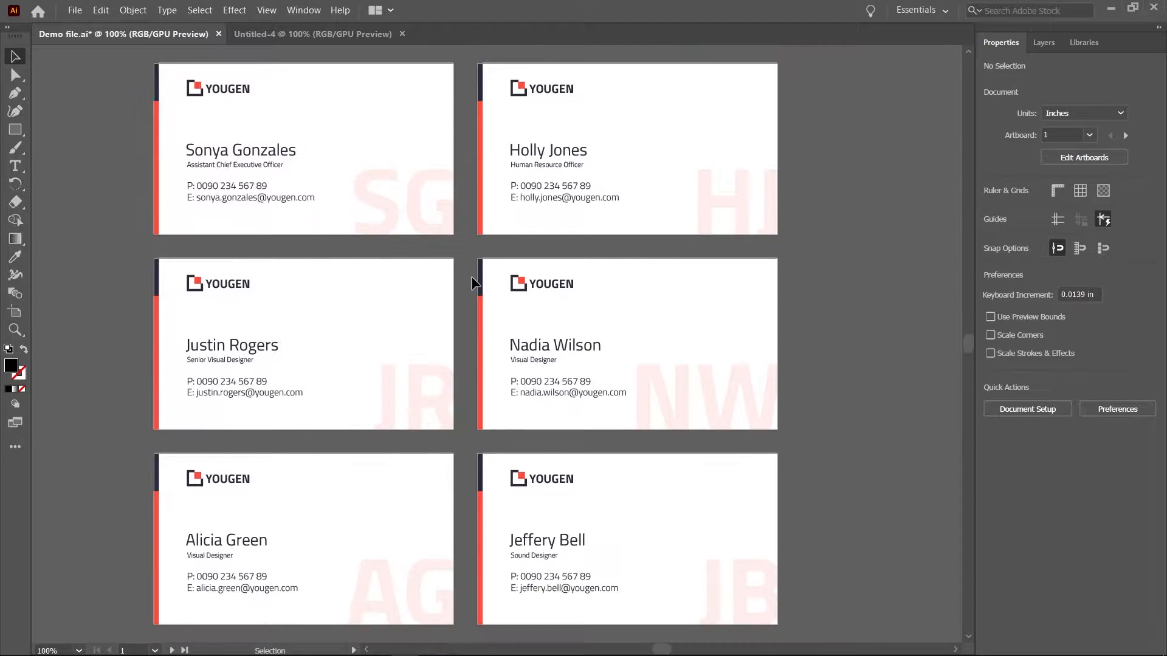
{"action": "scroll", "coordinate": [477, 298], "scroll_direction": "down", "scroll_amount": 3}
{"action": "scroll", "coordinate": [459, 387], "scroll_direction": "up", "scroll_amount": 8}
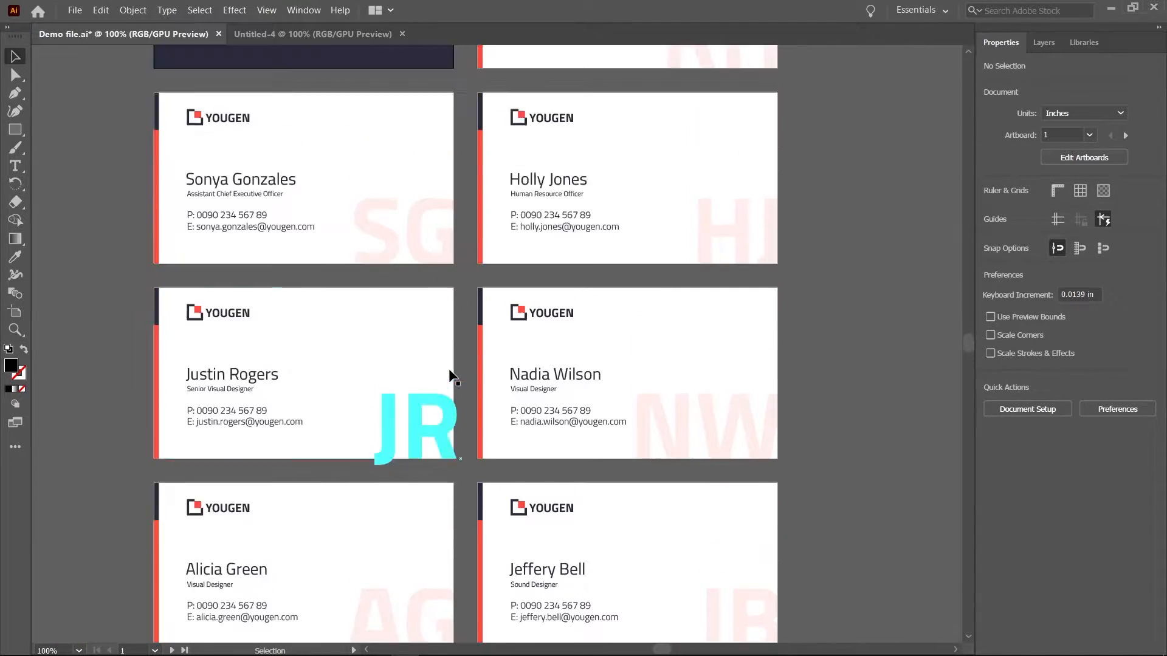
{"action": "scroll", "coordinate": [455, 340], "scroll_direction": "up", "scroll_amount": 2}
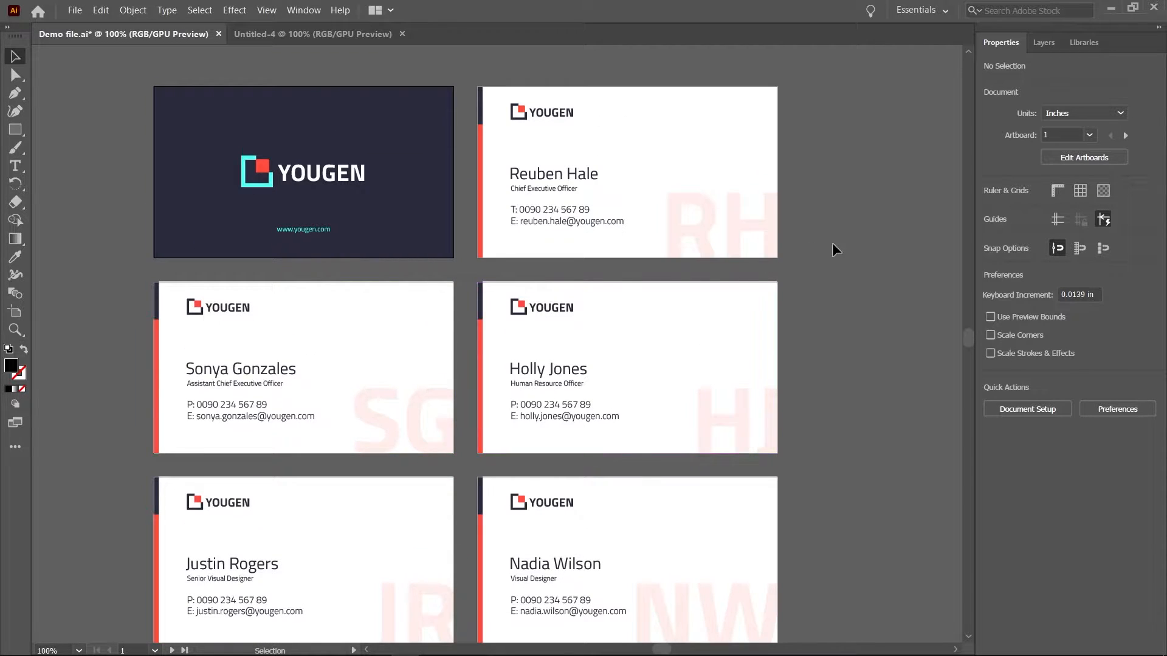
Review how the document's layers are organised and named, with no layer left selected.
{"action": "left_click", "coordinate": [1040, 42]}
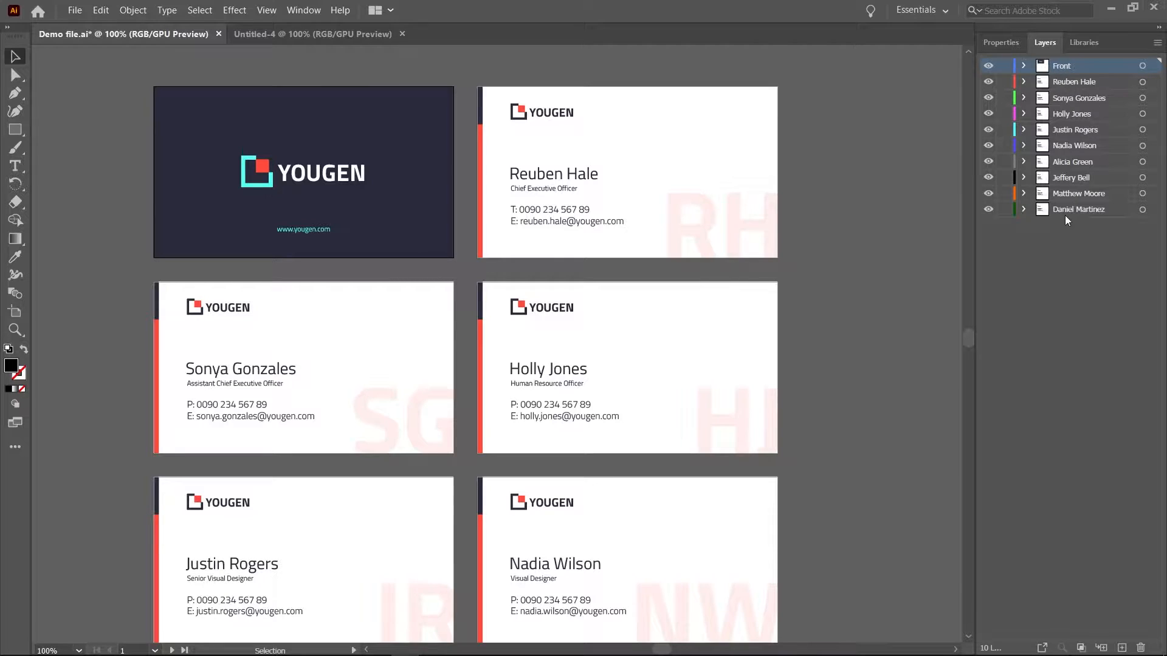
{"action": "left_click", "coordinate": [1097, 249]}
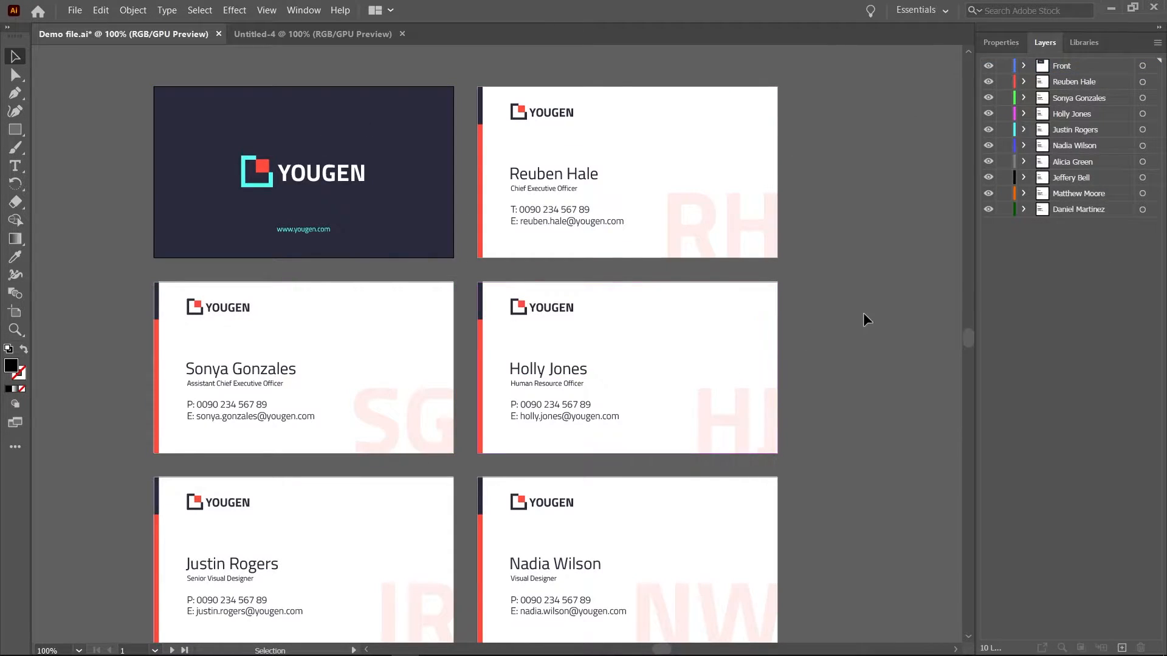
{"action": "left_click", "coordinate": [874, 147]}
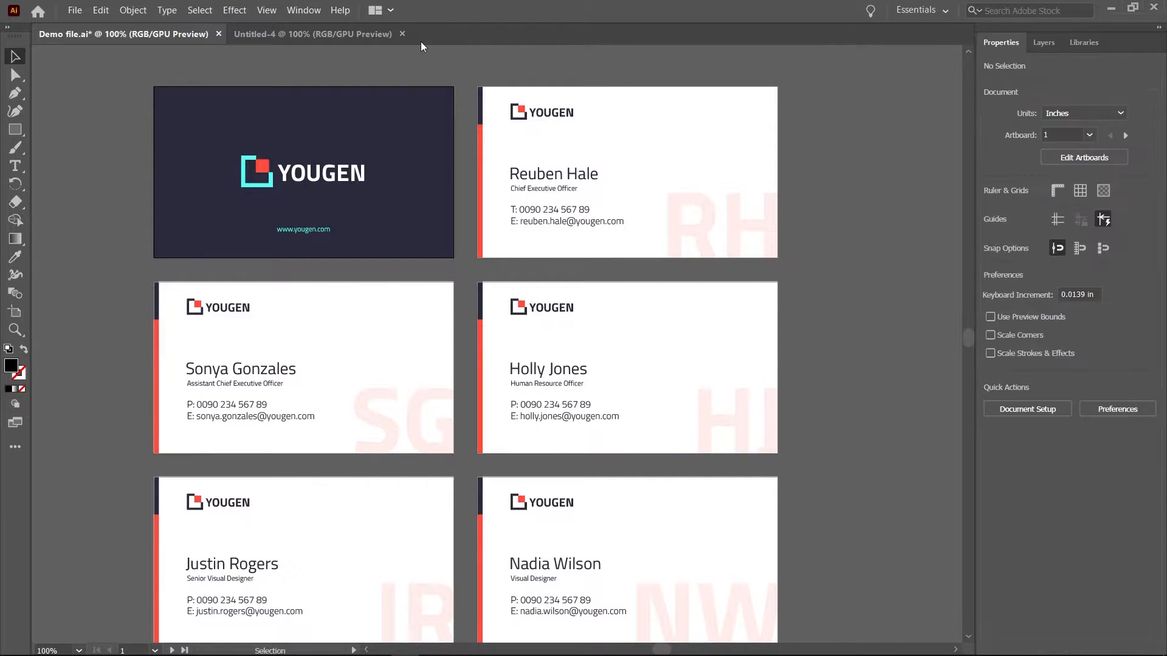
Show the Artboards panel and dock it alongside Properties, Layers and Libraries.
{"action": "left_click", "coordinate": [304, 11]}
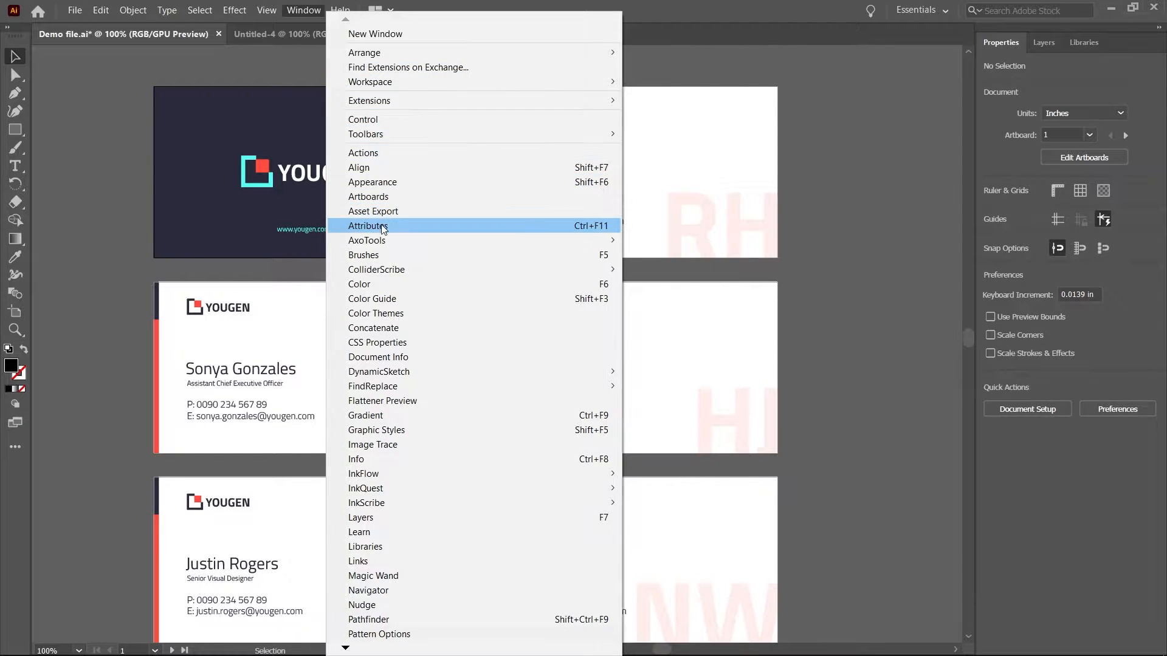
{"action": "left_click", "coordinate": [368, 195]}
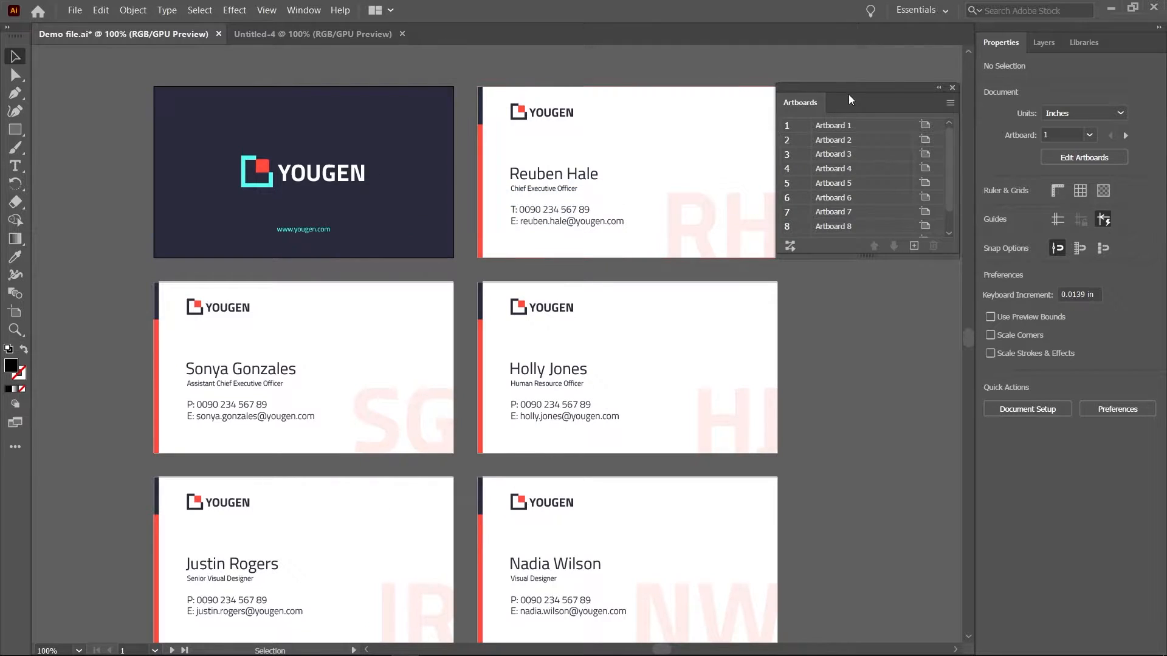
{"action": "left_click_drag", "start_coordinate": [852, 87], "coordinate": [1122, 40]}
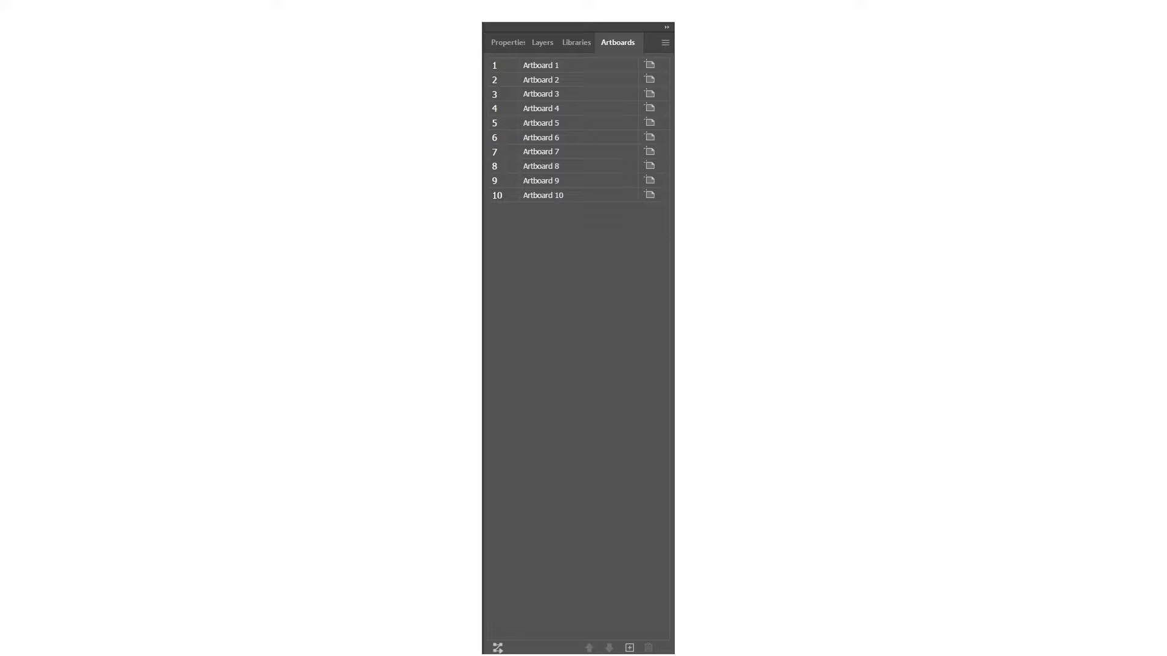
Make Artboard 2 the active artboard from the artboard list and clear the list selection.
{"action": "left_click_drag", "start_coordinate": [555, 70], "coordinate": [584, 65]}
{"action": "double_click", "coordinate": [552, 65]}
{"action": "left_click", "coordinate": [554, 65]}
{"action": "left_click", "coordinate": [569, 81]}
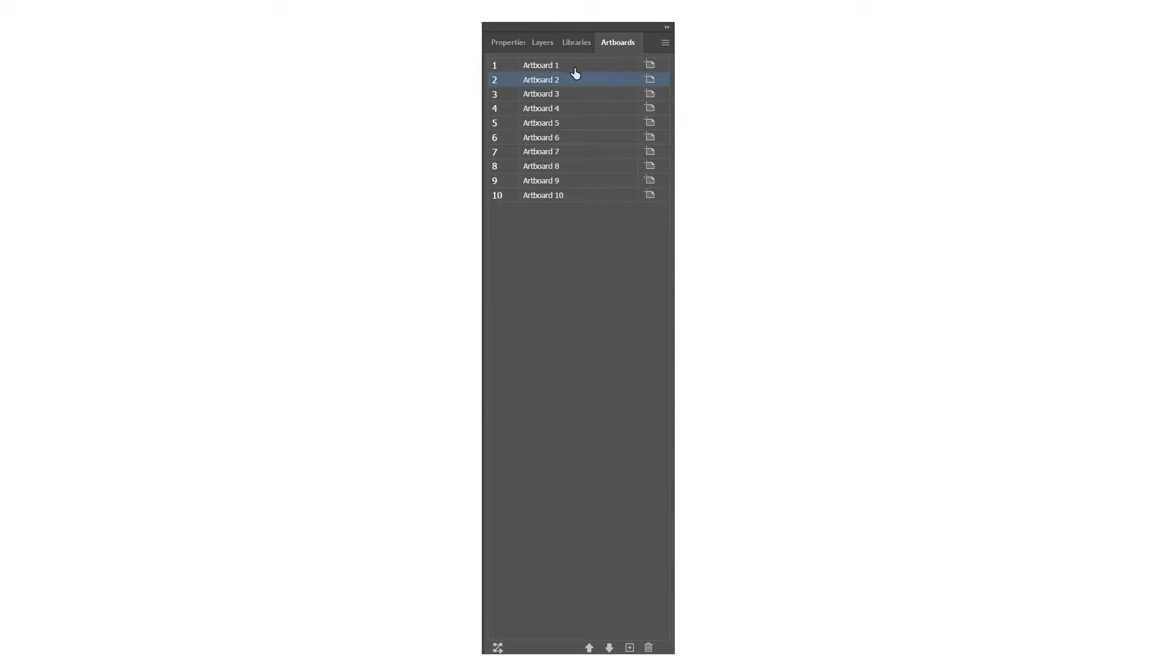
{"action": "left_click", "coordinate": [594, 246]}
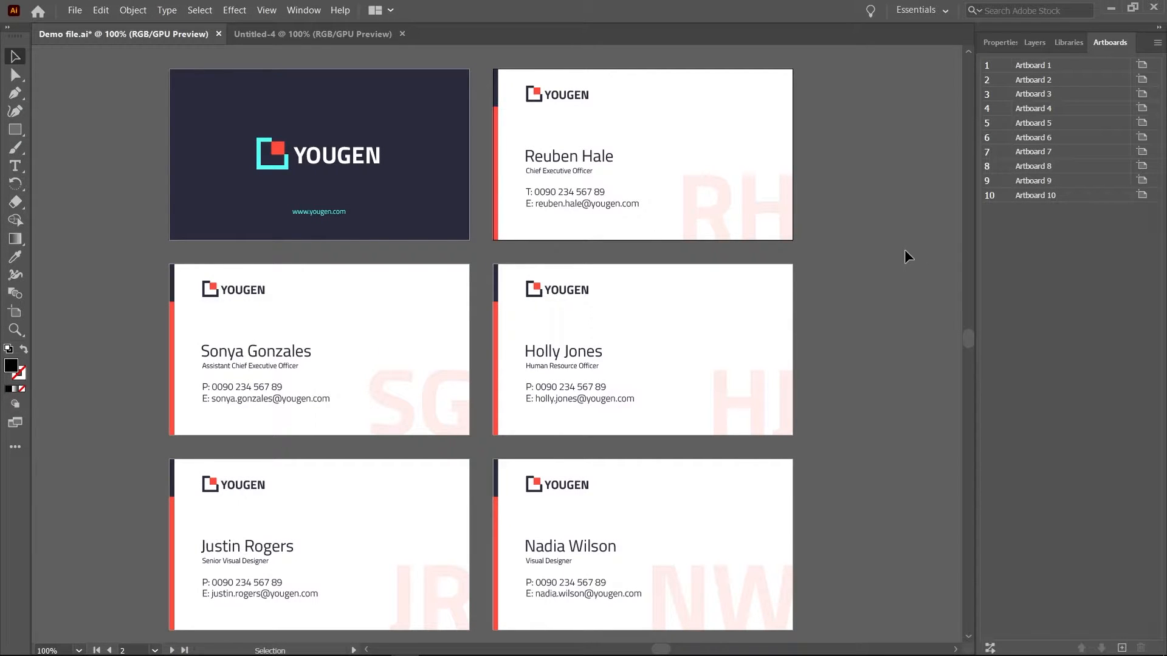
Look over all the business cards in order to match each one with its number in the artboard list.
{"action": "scroll", "coordinate": [882, 254], "scroll_direction": "down", "scroll_amount": 6}
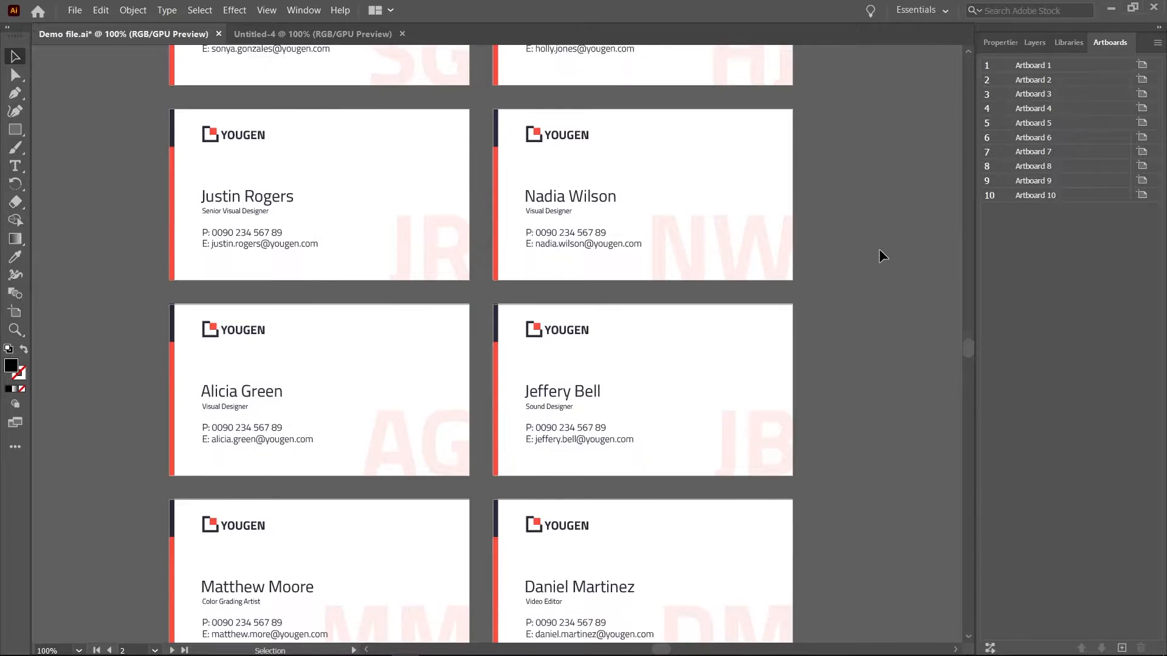
{"action": "scroll", "coordinate": [878, 249], "scroll_direction": "down", "scroll_amount": 1}
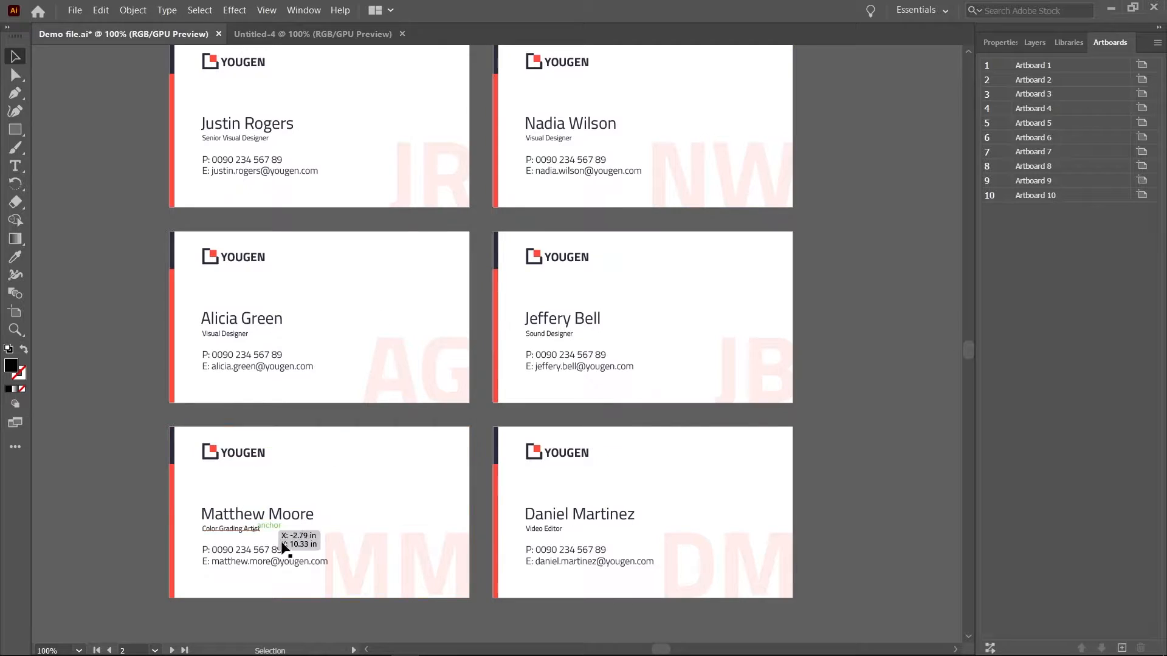
{"action": "scroll", "coordinate": [893, 368], "scroll_direction": "up", "scroll_amount": 2}
{"action": "scroll", "coordinate": [892, 368], "scroll_direction": "up", "scroll_amount": 4}
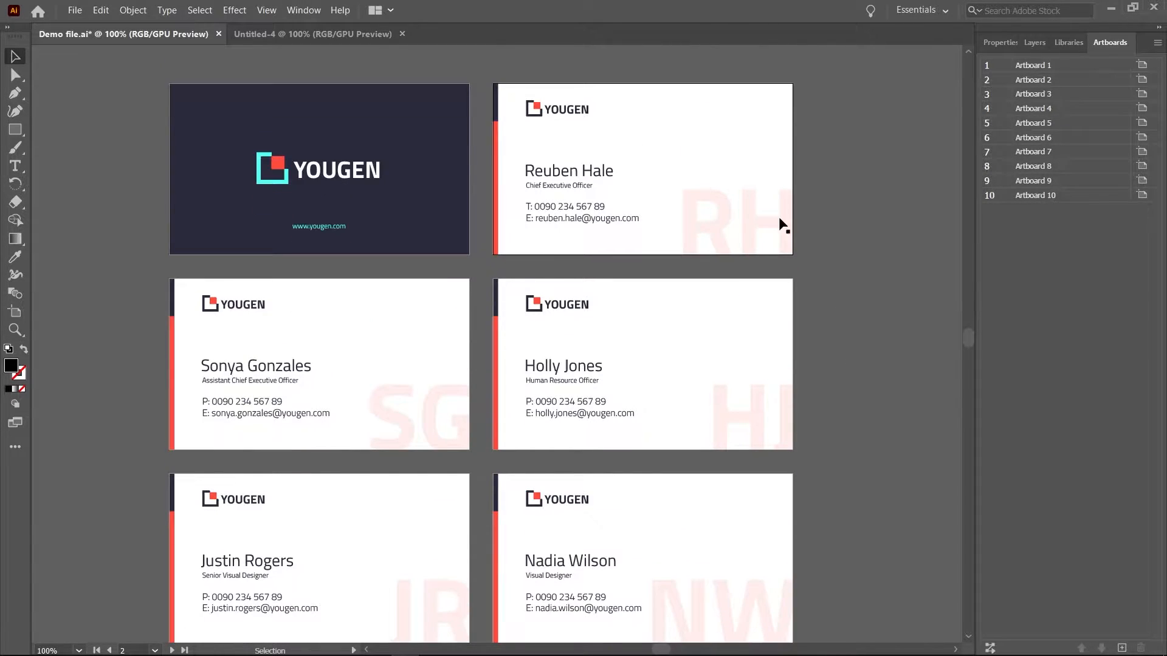
{"action": "scroll", "coordinate": [471, 291], "scroll_direction": "down", "scroll_amount": 1}
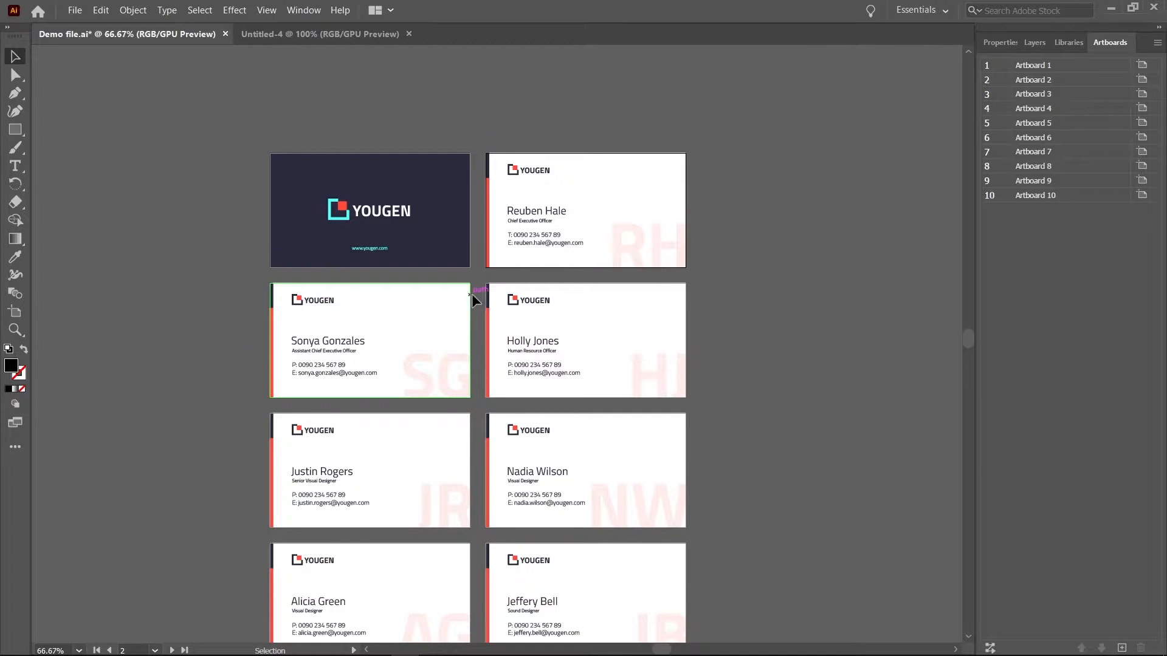
{"action": "scroll", "coordinate": [508, 308], "scroll_direction": "down", "scroll_amount": 1}
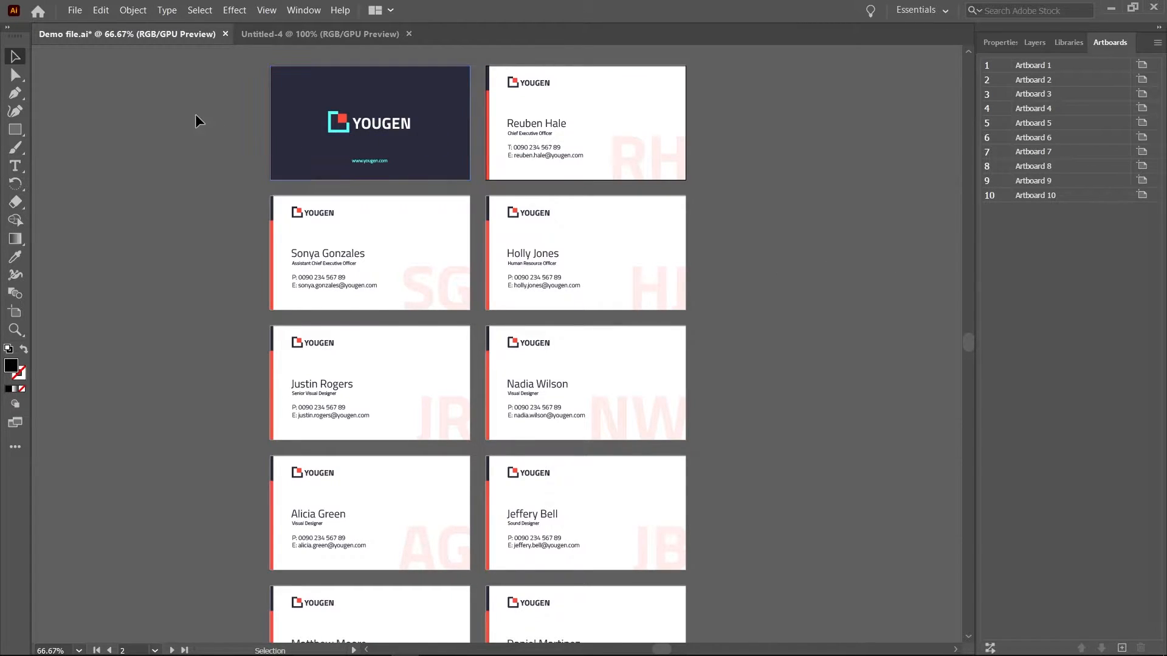
Set up saving the document as Business Cards in Adobe PDF format, limited to a range of artboards.
{"action": "left_click", "coordinate": [76, 10]}
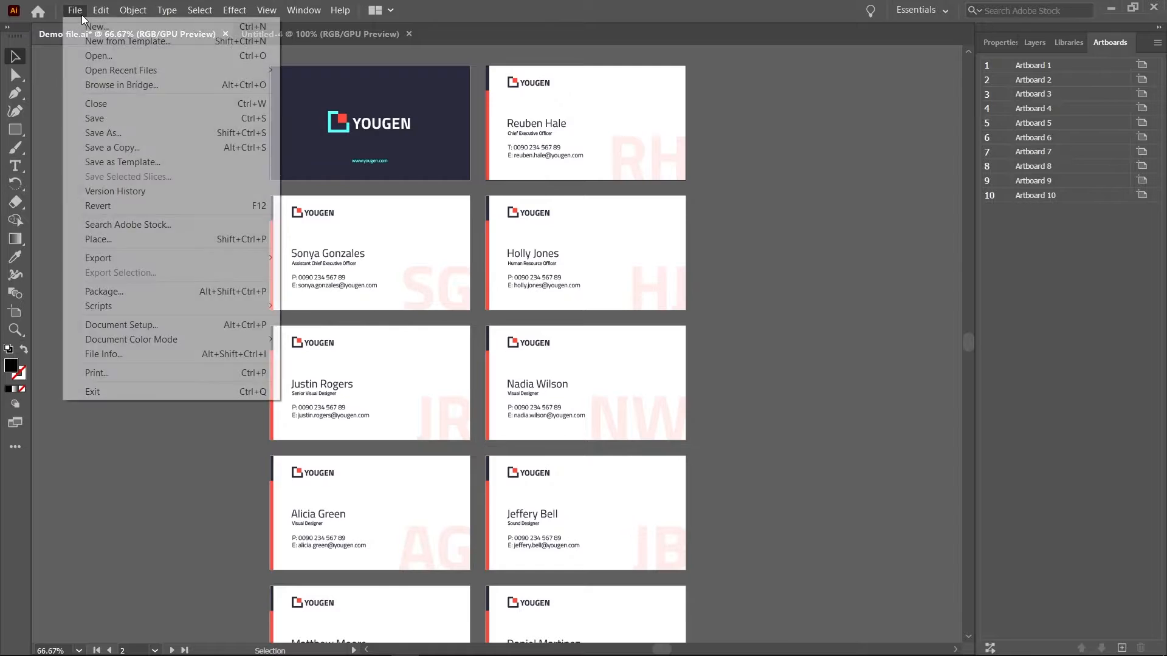
{"action": "left_click", "coordinate": [108, 133]}
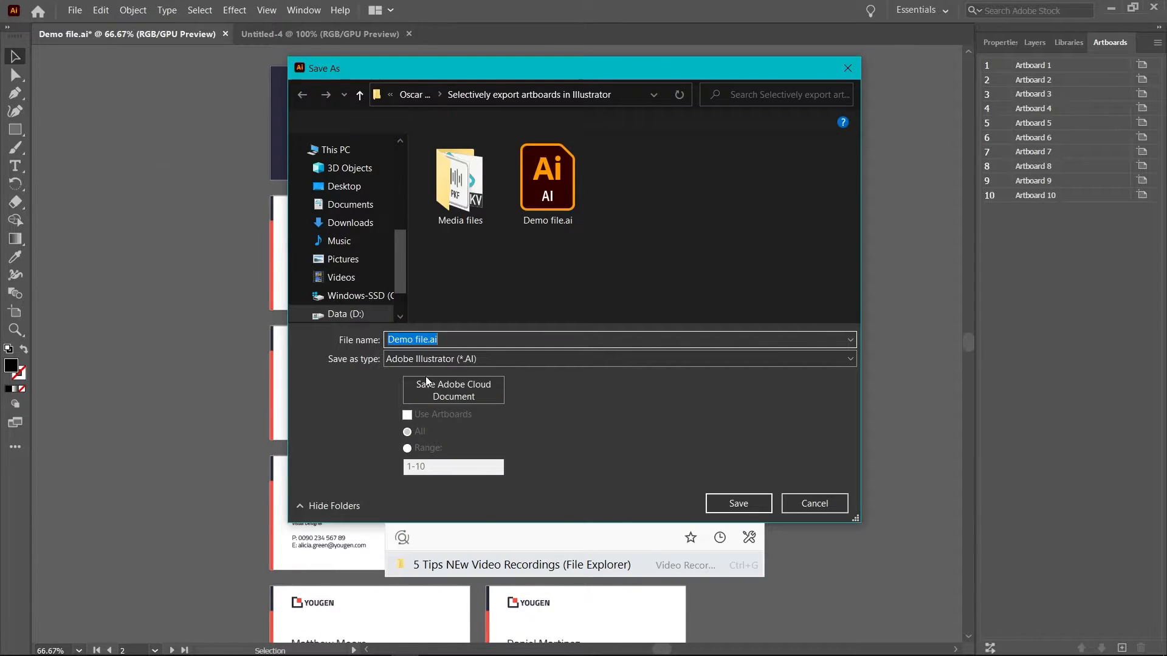
{"action": "type", "text": "Bu"}
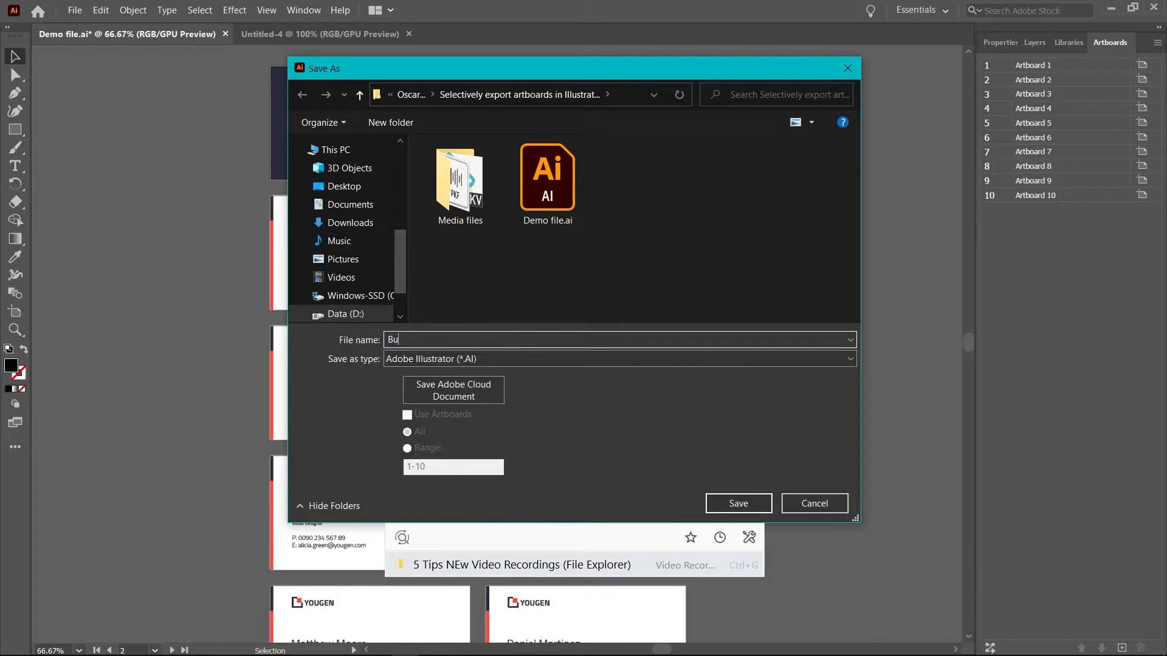
{"action": "type", "text": "siness Cards"}
{"action": "left_click", "coordinate": [489, 361]}
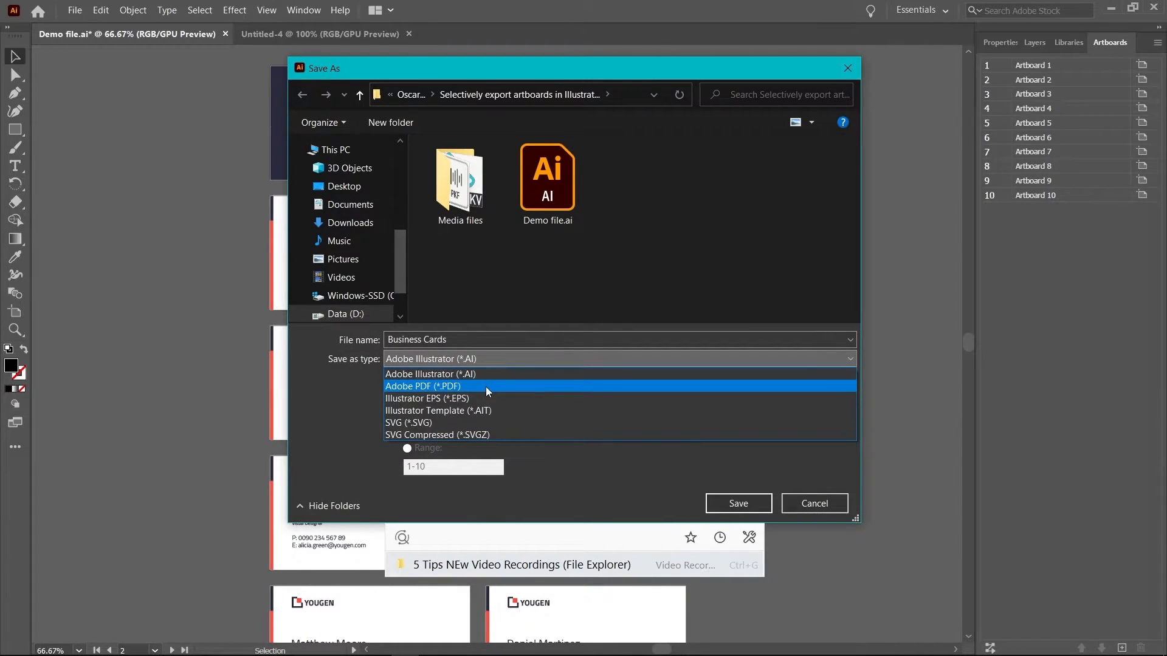
{"action": "left_click", "coordinate": [486, 387]}
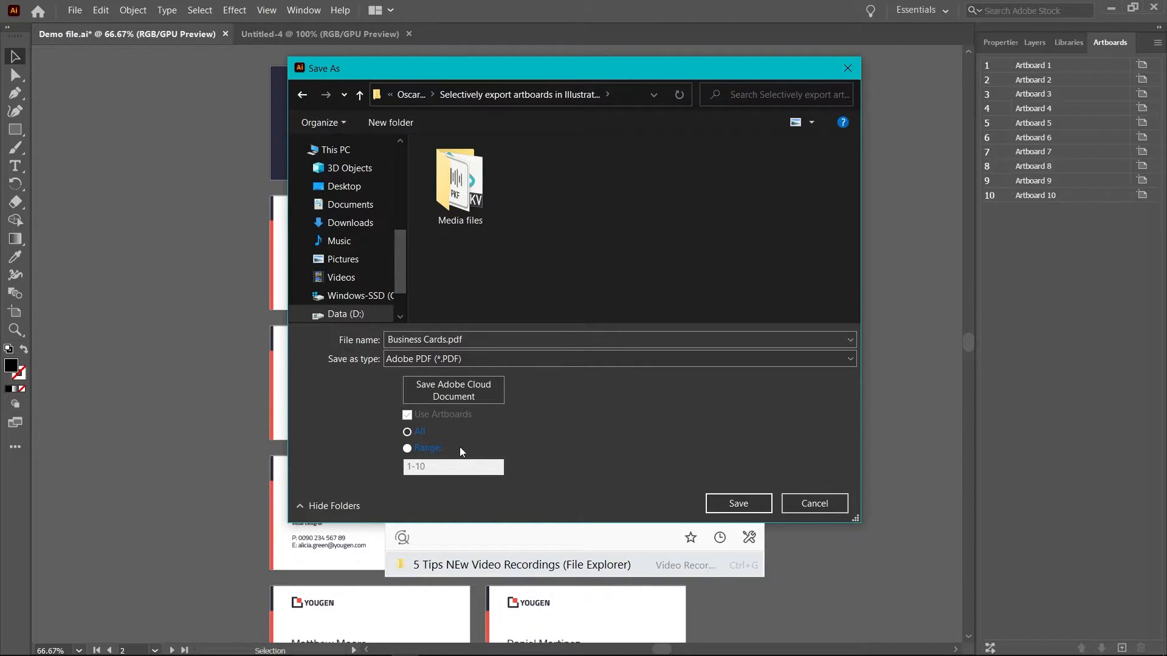
{"action": "left_click", "coordinate": [416, 452]}
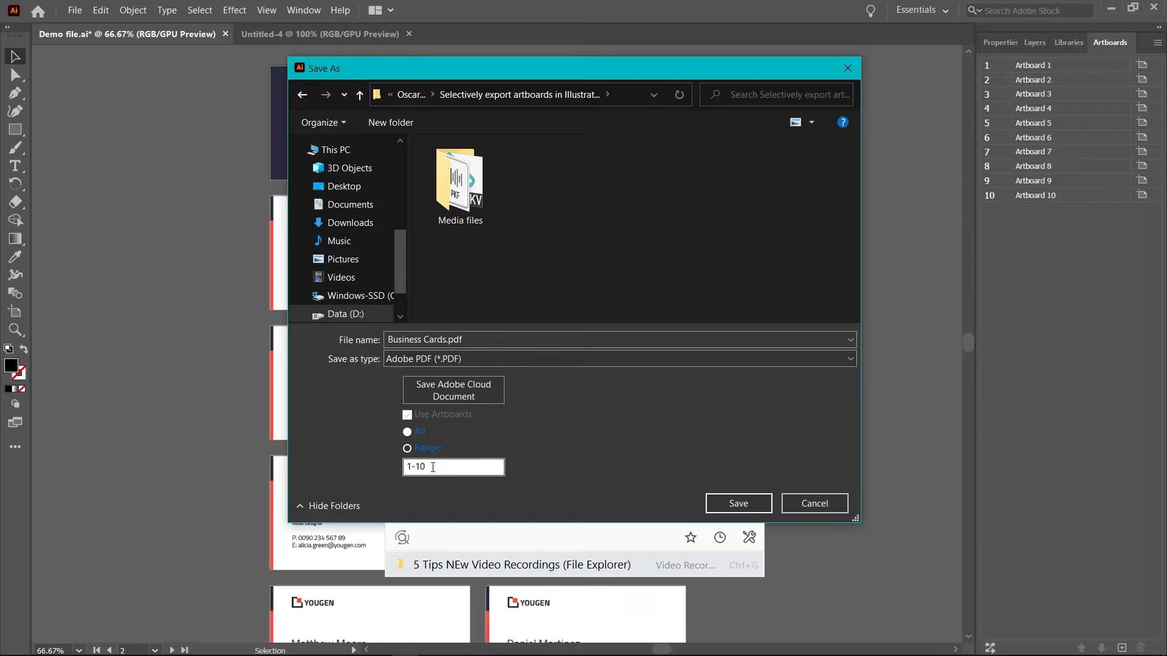
Try different artboard ranges for the PDF, including 1-4,7-9 and 1,2,5-10.
{"action": "double_click", "coordinate": [432, 466]}
{"action": "type", "text": "1-4"}
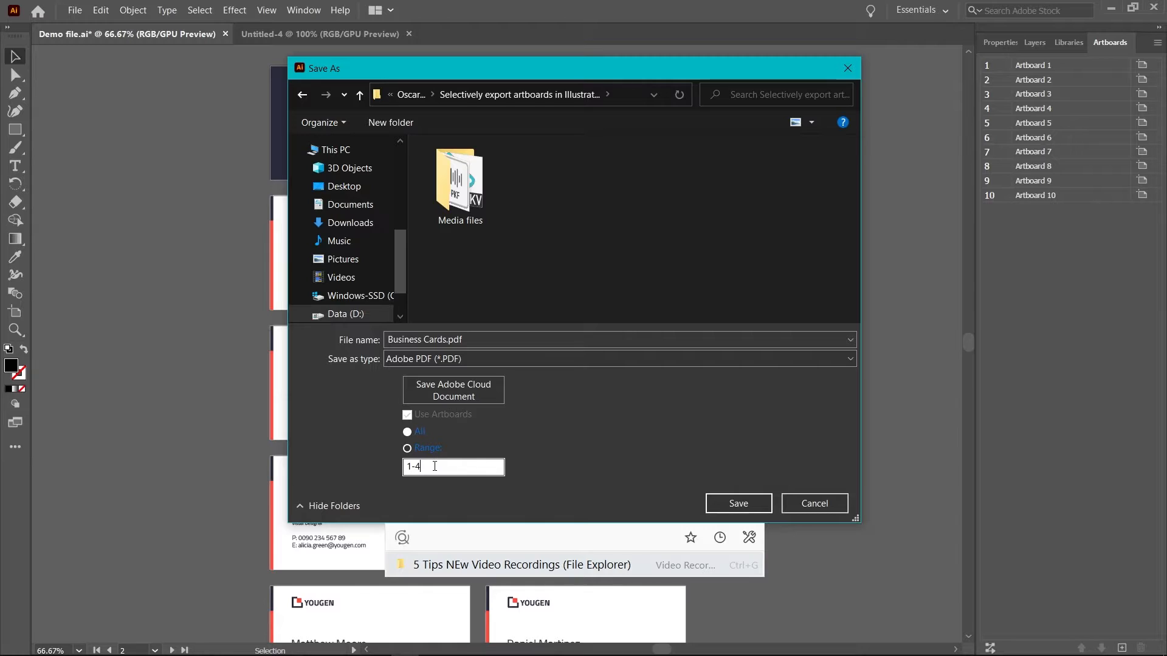
{"action": "type", "text": ",7-9"}
{"action": "left_click_drag", "start_coordinate": [443, 467], "coordinate": [407, 467]}
{"action": "type", "text": ",10"}
{"action": "left_click_drag", "start_coordinate": [433, 467], "coordinate": [395, 469]}
{"action": "type", "text": "1,2,5-10"}
Set the artboard range to 1,6-10 and proceed to the PDF saving options.
{"action": "left_click_drag", "start_coordinate": [448, 466], "coordinate": [381, 466]}
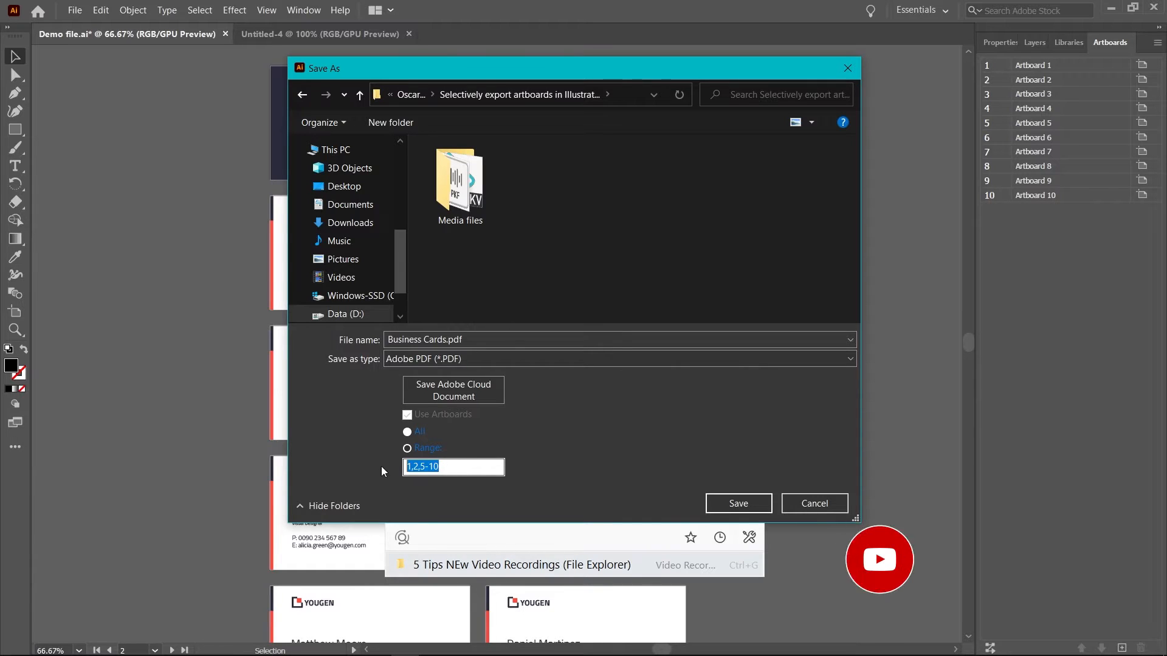
{"action": "type", "text": "1"}
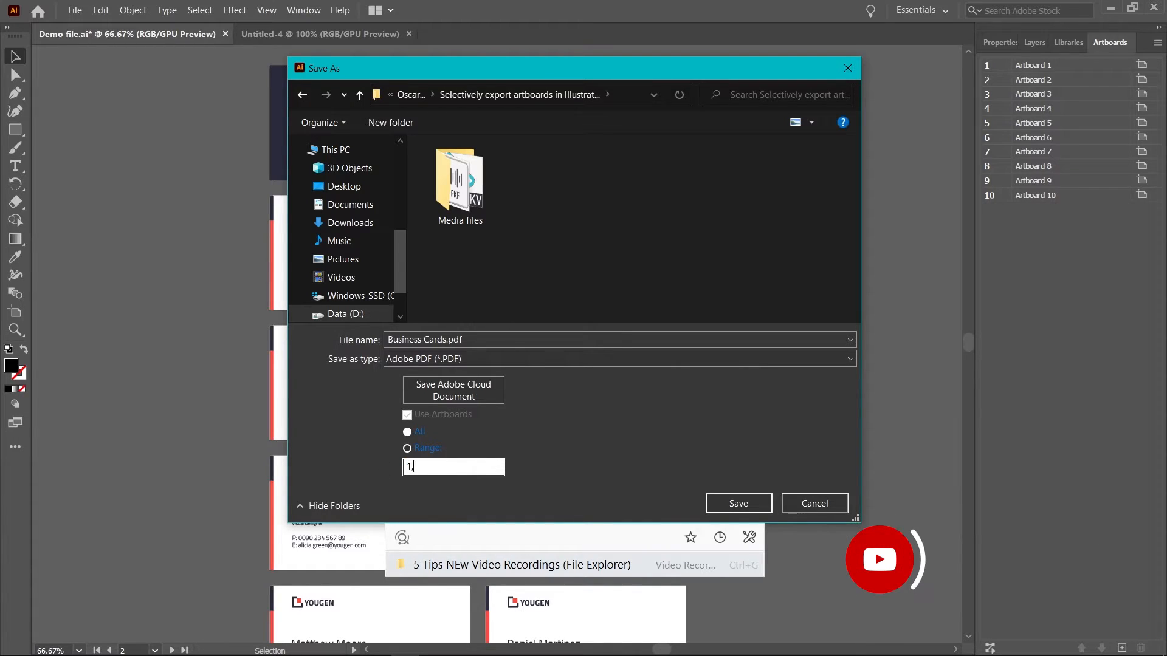
{"action": "type", "text": ",6"}
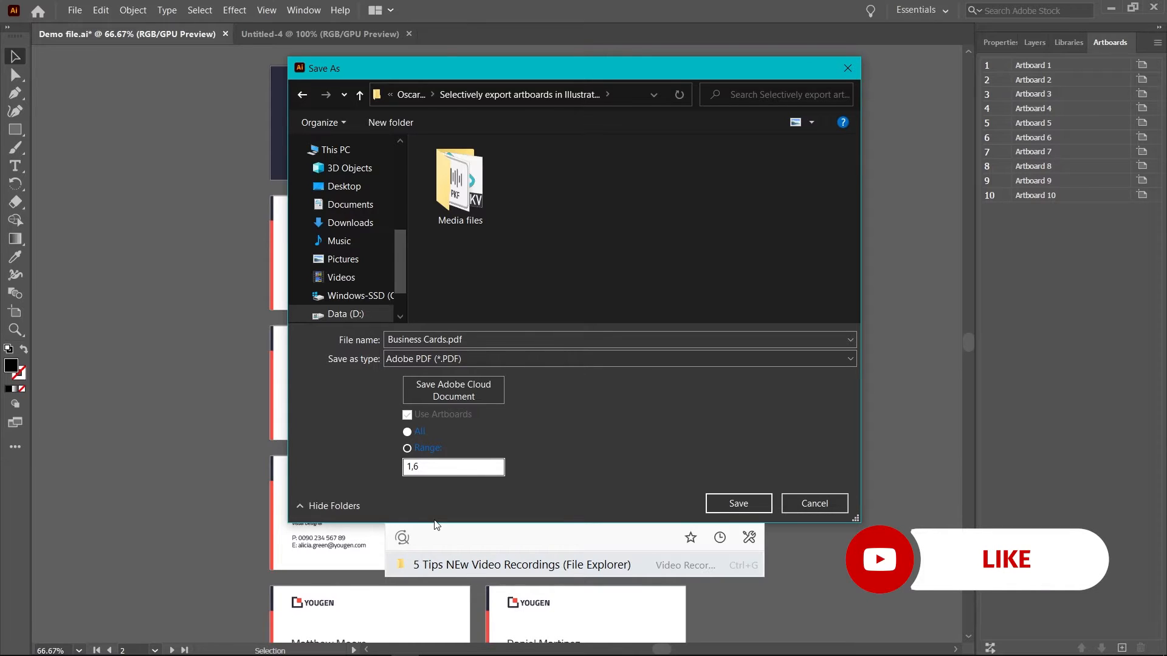
{"action": "type", "text": "-10"}
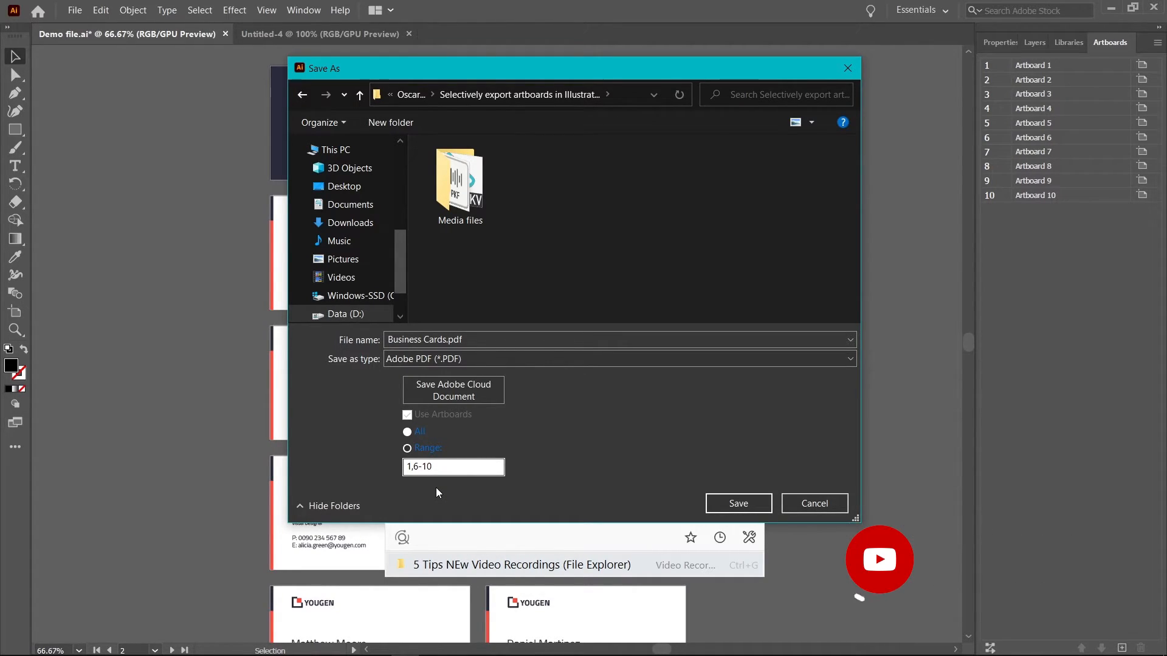
{"action": "left_click", "coordinate": [732, 498]}
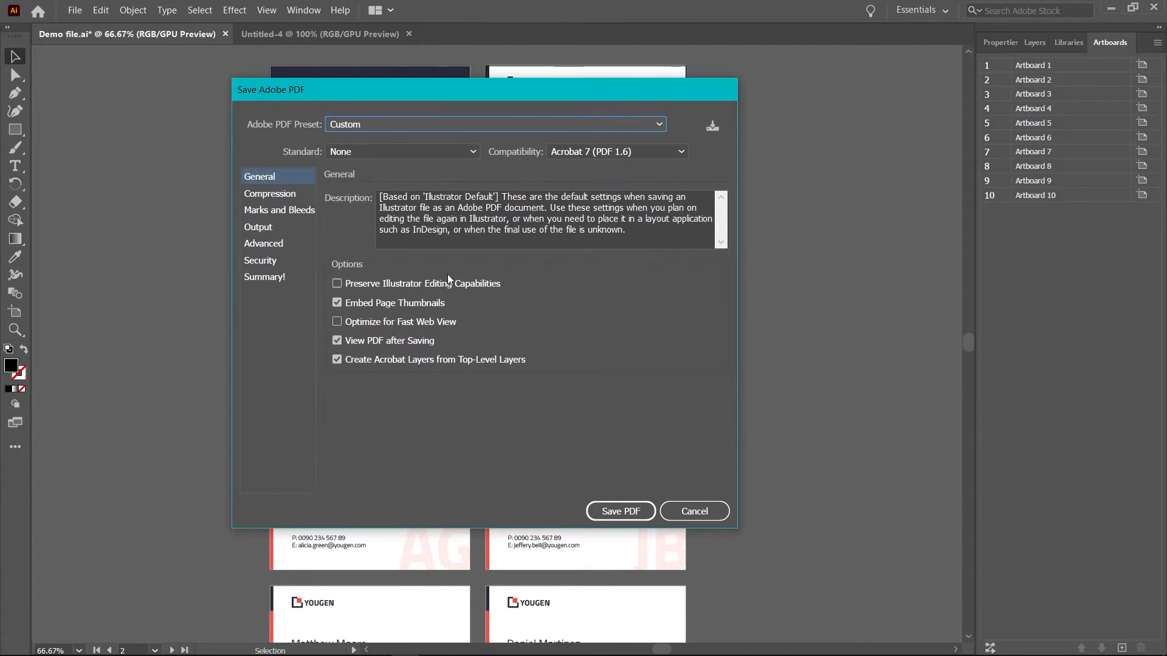
Choose the [Illustrator Default] PDF preset and save the PDF.
{"action": "left_click", "coordinate": [656, 128]}
{"action": "left_click", "coordinate": [403, 162]}
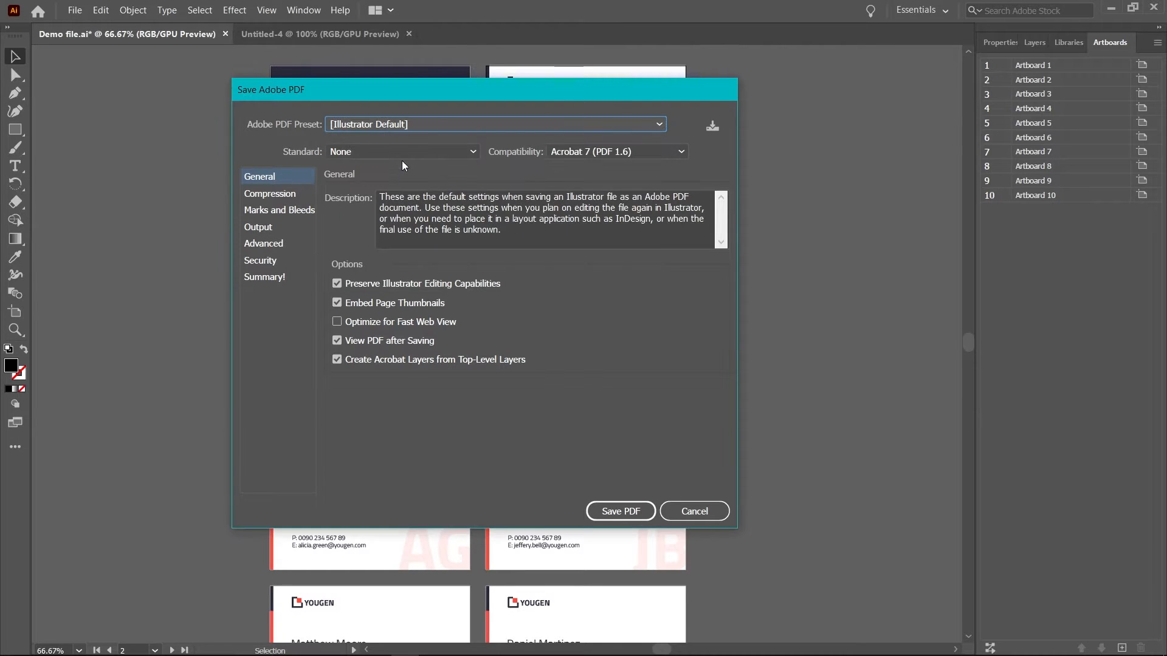
{"action": "left_click", "coordinate": [618, 509]}
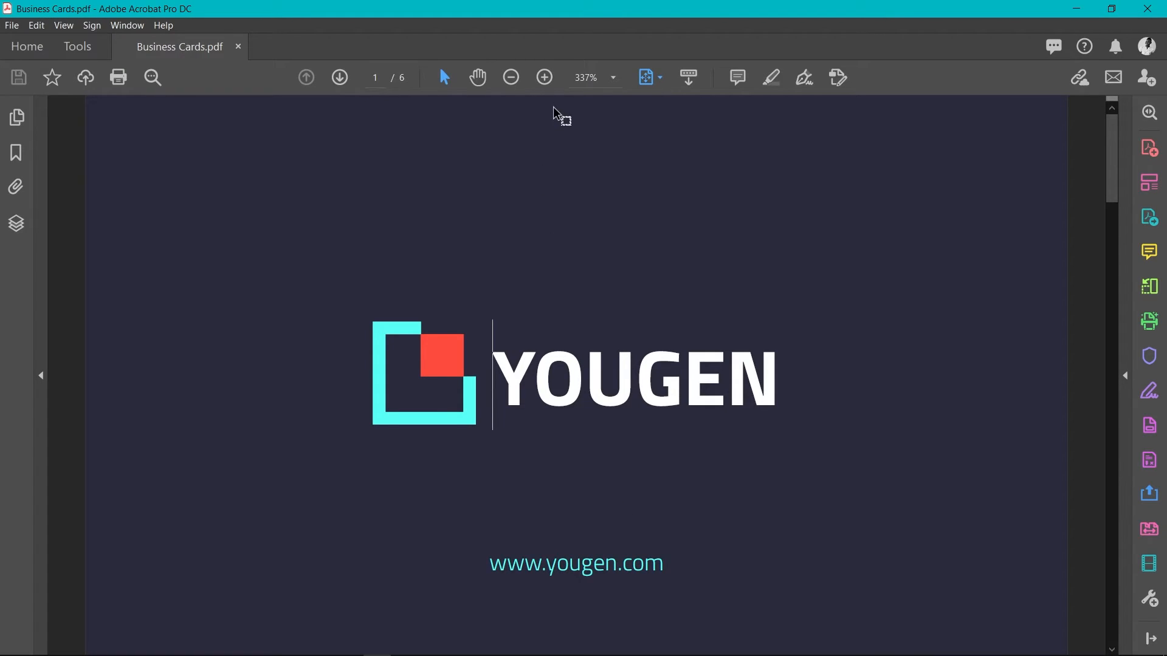
In Adobe Acrobat, switch Business Cards.pdf to a scrolling view at 125% and check which artboards were saved as pages.
{"action": "left_click", "coordinate": [656, 77]}
{"action": "left_click", "coordinate": [668, 102]}
{"action": "left_click", "coordinate": [511, 77]}
{"action": "left_click", "coordinate": [511, 77]}
{"action": "left_click", "coordinate": [511, 77]}
{"action": "left_click", "coordinate": [511, 77]}
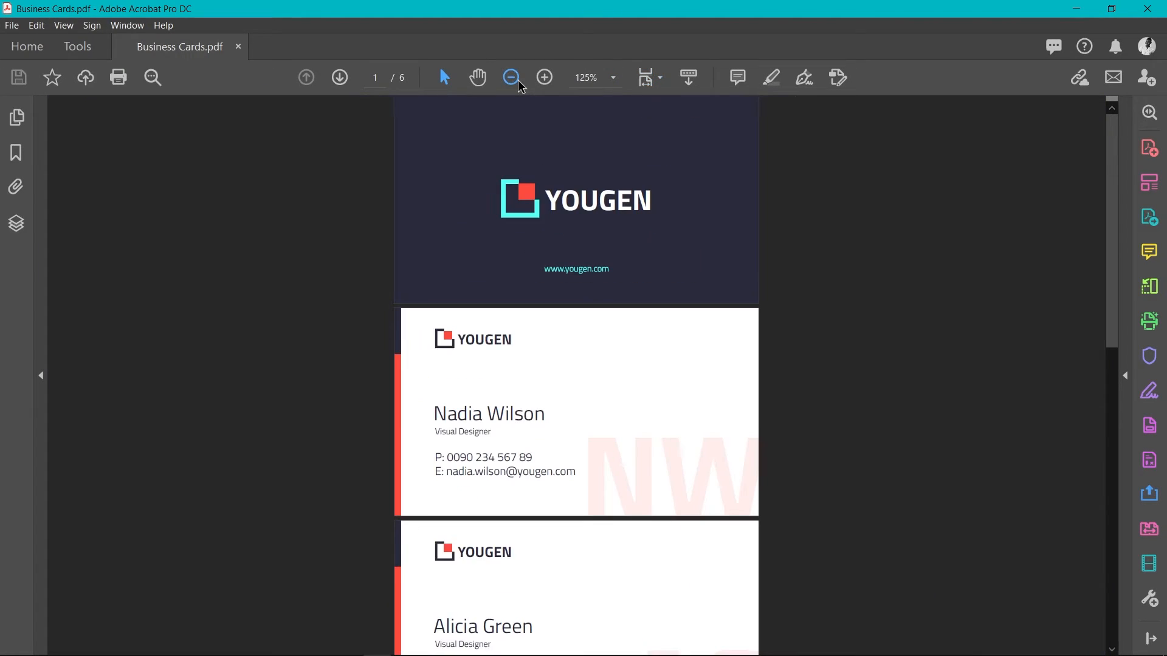
{"action": "left_click", "coordinate": [477, 77]}
{"action": "scroll", "coordinate": [711, 243], "scroll_direction": "down", "scroll_amount": 10}
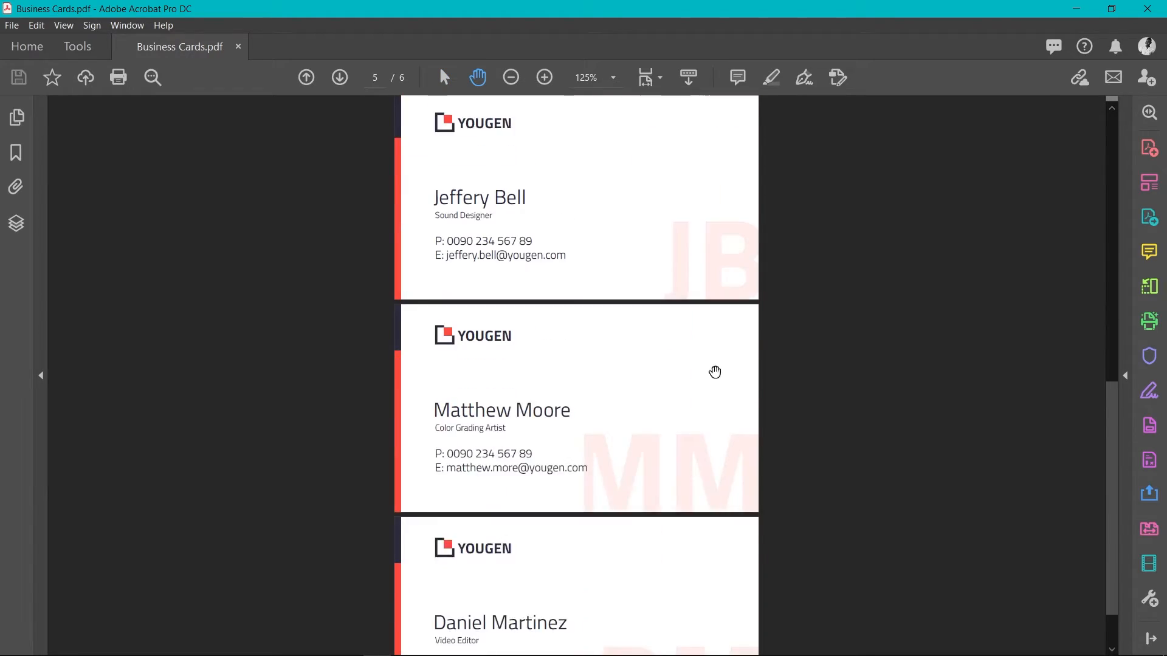
Finish reviewing the pages of Business Cards.pdf, then switch to File Explorer and compare the PDF's file size with Demo file.ai.
{"action": "left_click_drag", "start_coordinate": [684, 458], "coordinate": [677, 637]}
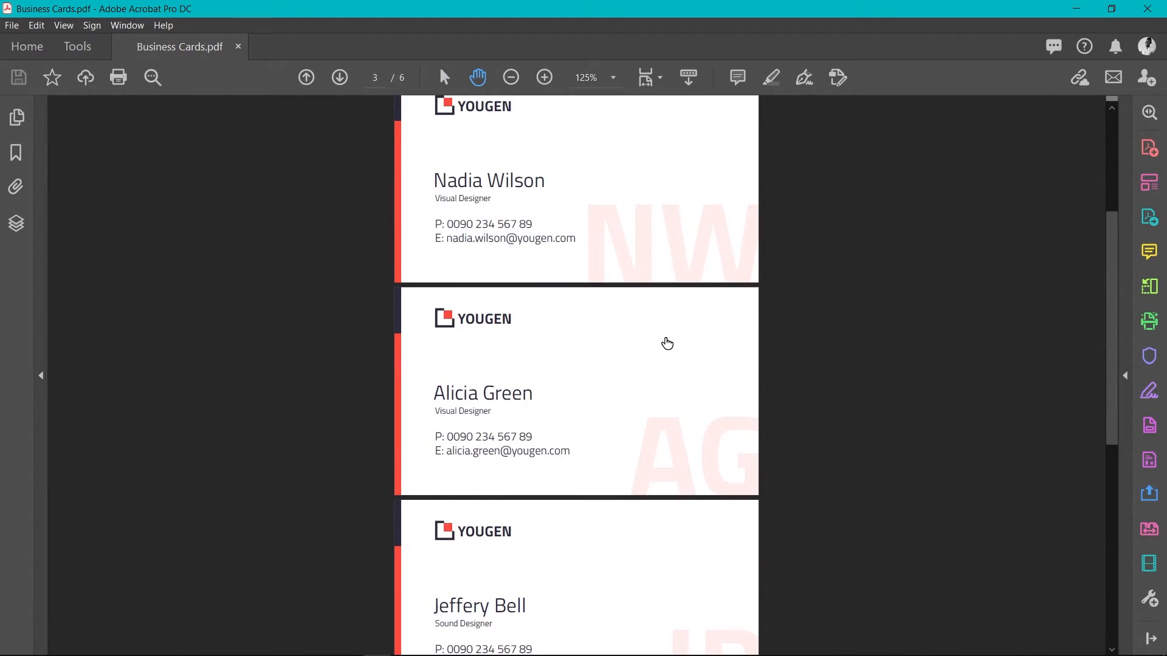
{"action": "mouse_move", "coordinate": [150, 653]}
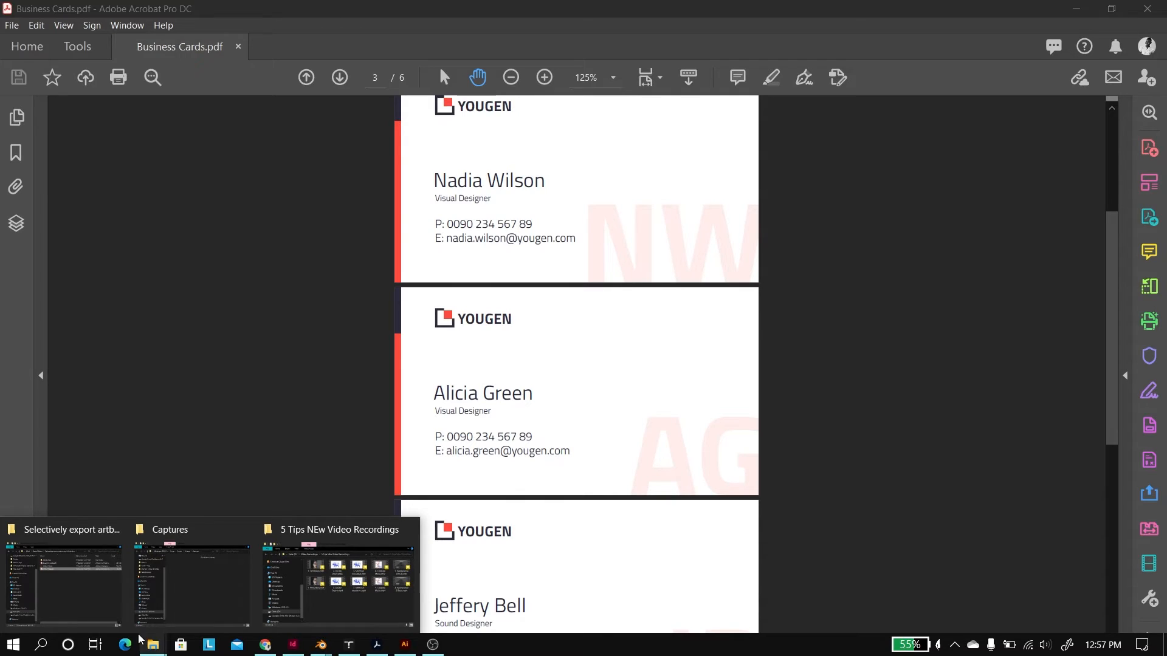
{"action": "left_click", "coordinate": [77, 577]}
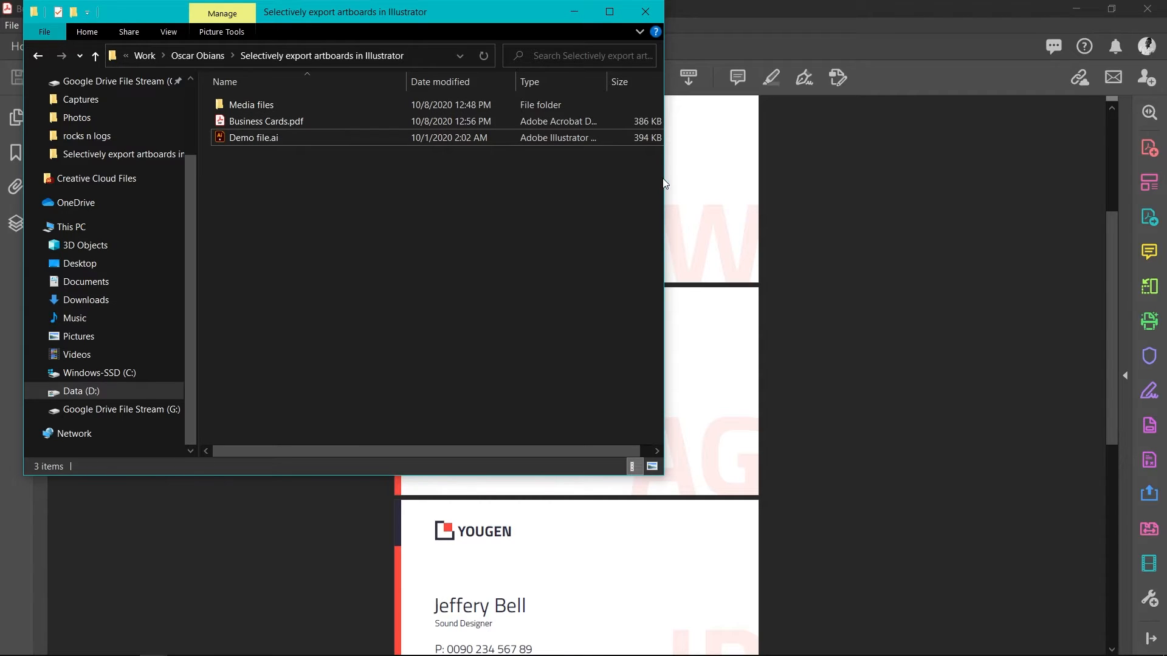
{"action": "left_click_drag", "start_coordinate": [662, 183], "coordinate": [692, 182]}
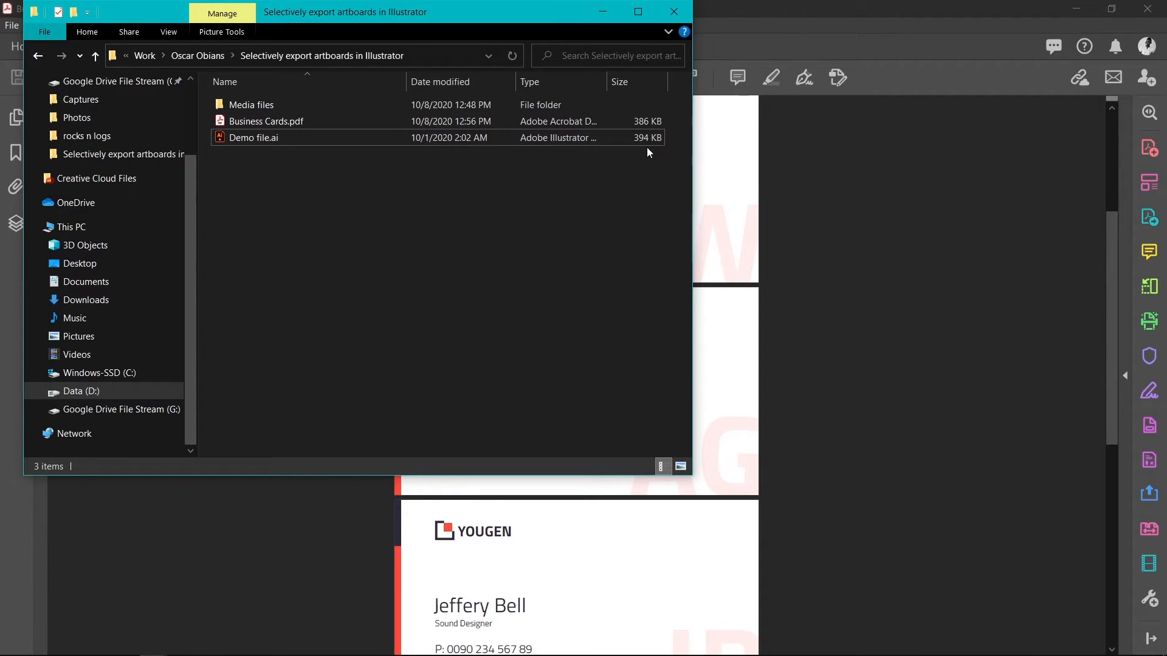
Open Business Cards.pdf in Illustrator and examine its layers, artboards and individual card objects for preserved editability.
{"action": "left_click_drag", "start_coordinate": [358, 125], "coordinate": [502, 38]}
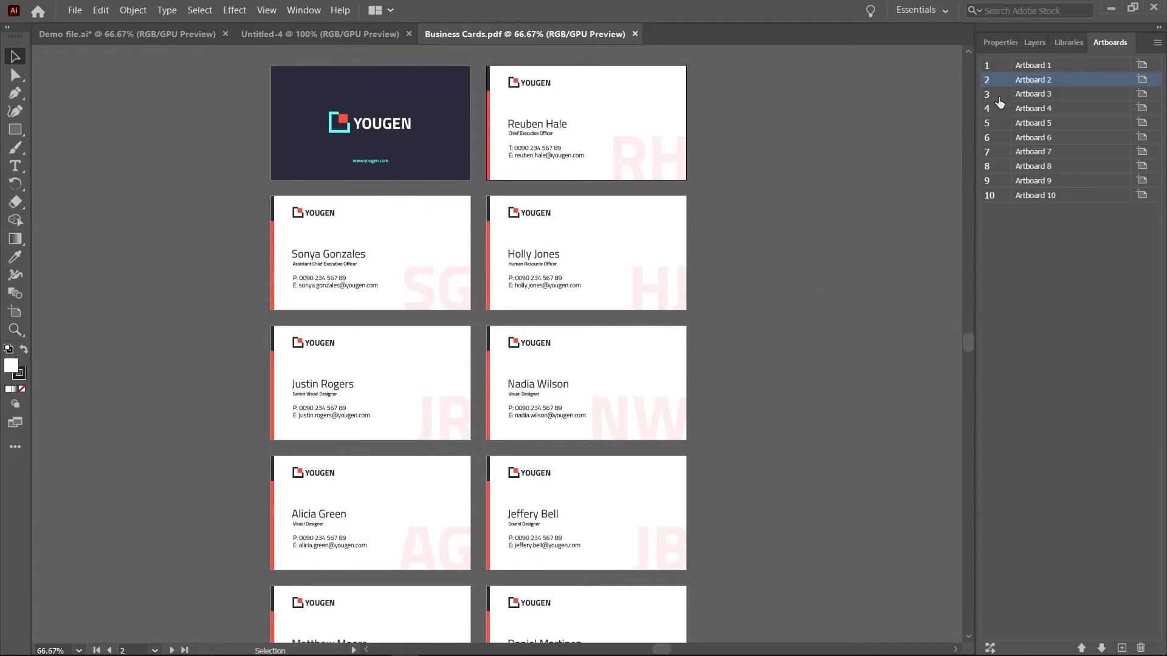
{"action": "left_click", "coordinate": [1036, 43]}
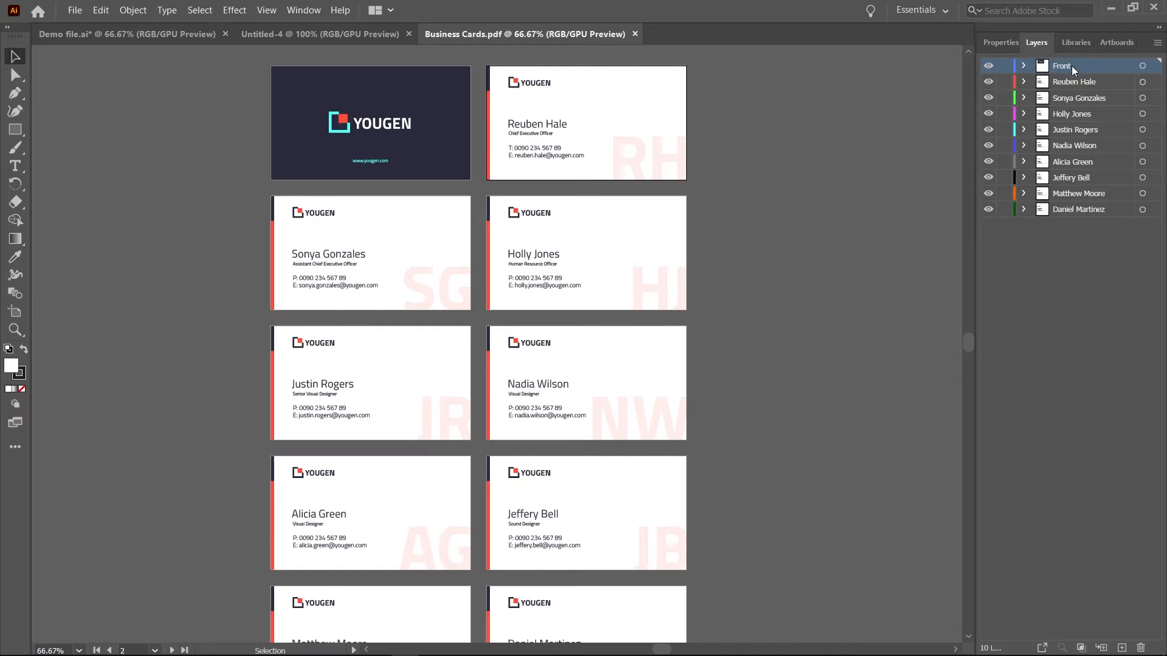
{"action": "left_click", "coordinate": [573, 151]}
{"action": "left_click", "coordinate": [647, 147]}
{"action": "left_click", "coordinate": [395, 162]}
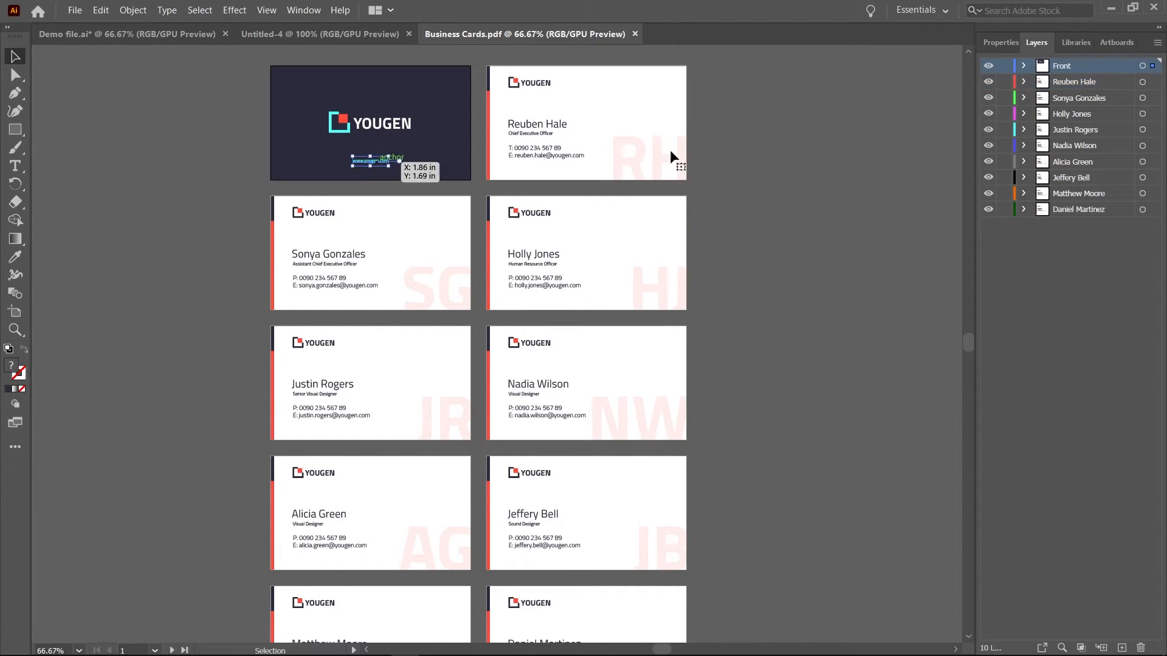
{"action": "left_click", "coordinate": [383, 237]}
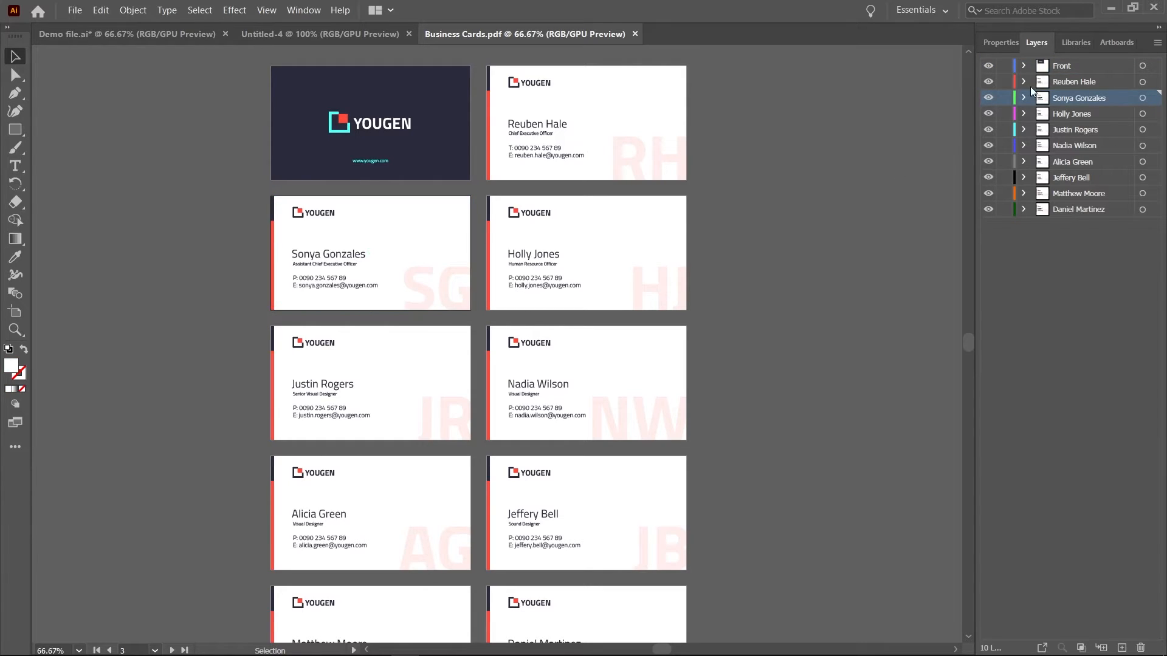
{"action": "left_click", "coordinate": [1088, 286]}
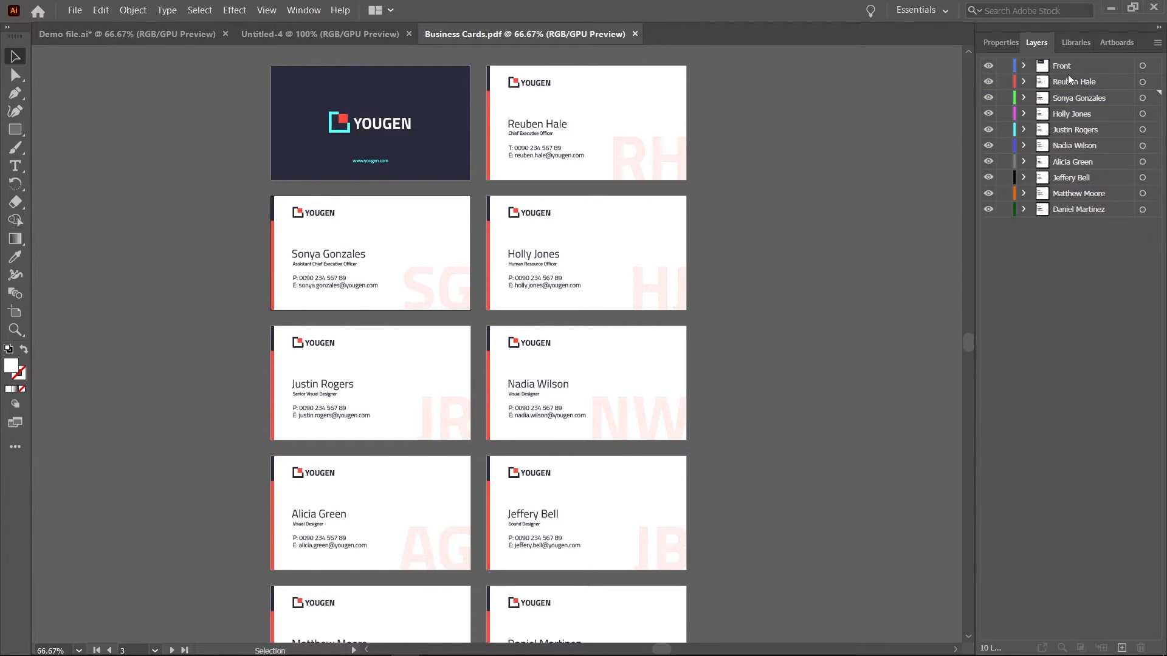
{"action": "scroll", "coordinate": [821, 269], "scroll_direction": "down", "scroll_amount": 4}
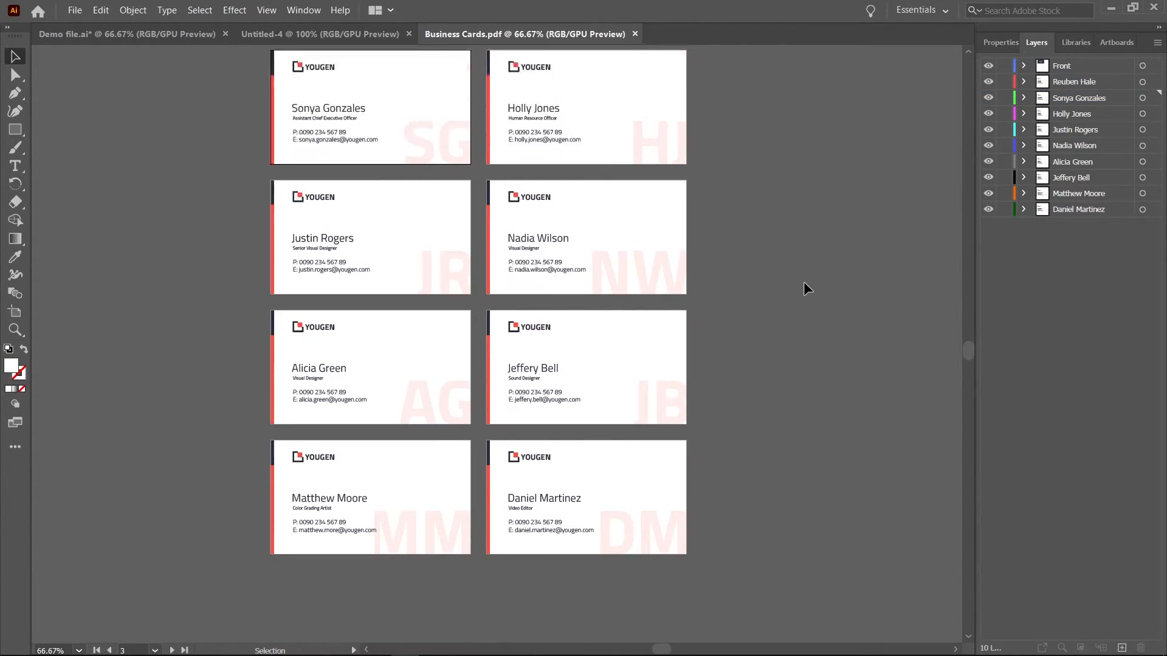
{"action": "scroll", "coordinate": [804, 282], "scroll_direction": "up", "scroll_amount": 5}
{"action": "scroll", "coordinate": [803, 283], "scroll_direction": "down", "scroll_amount": 2}
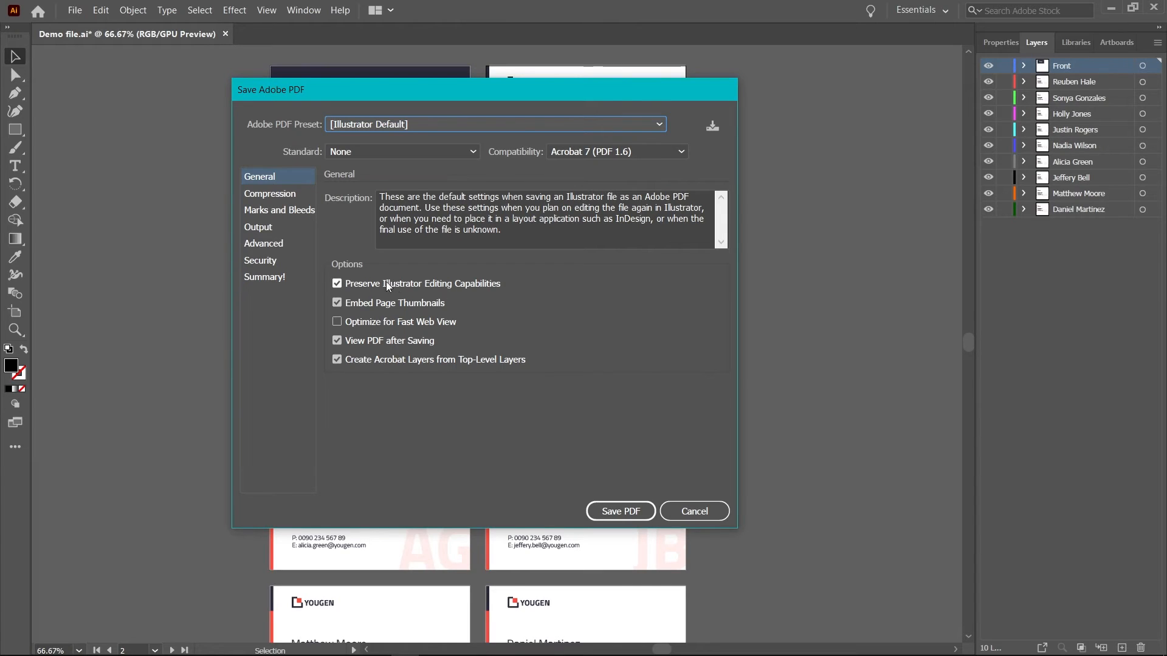
Turn off Preserve Illustrator Editing Capabilities and save the PDF, accepting the reduced editing features.
{"action": "left_click", "coordinate": [348, 282]}
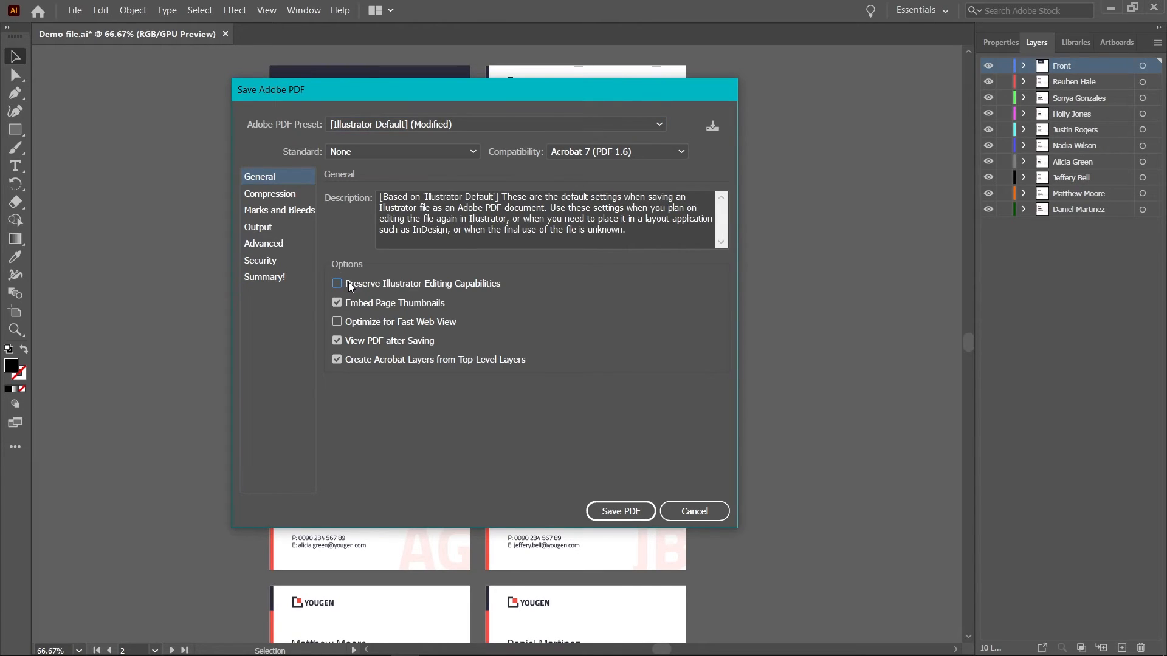
{"action": "left_click", "coordinate": [615, 512]}
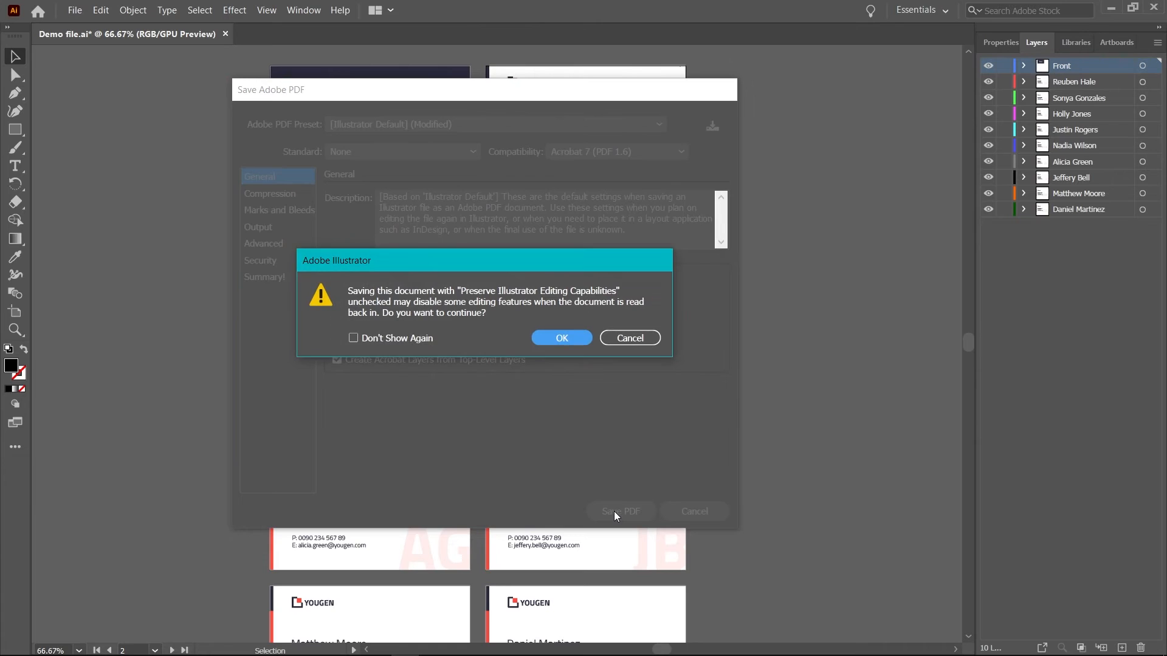
{"action": "left_click", "coordinate": [542, 338]}
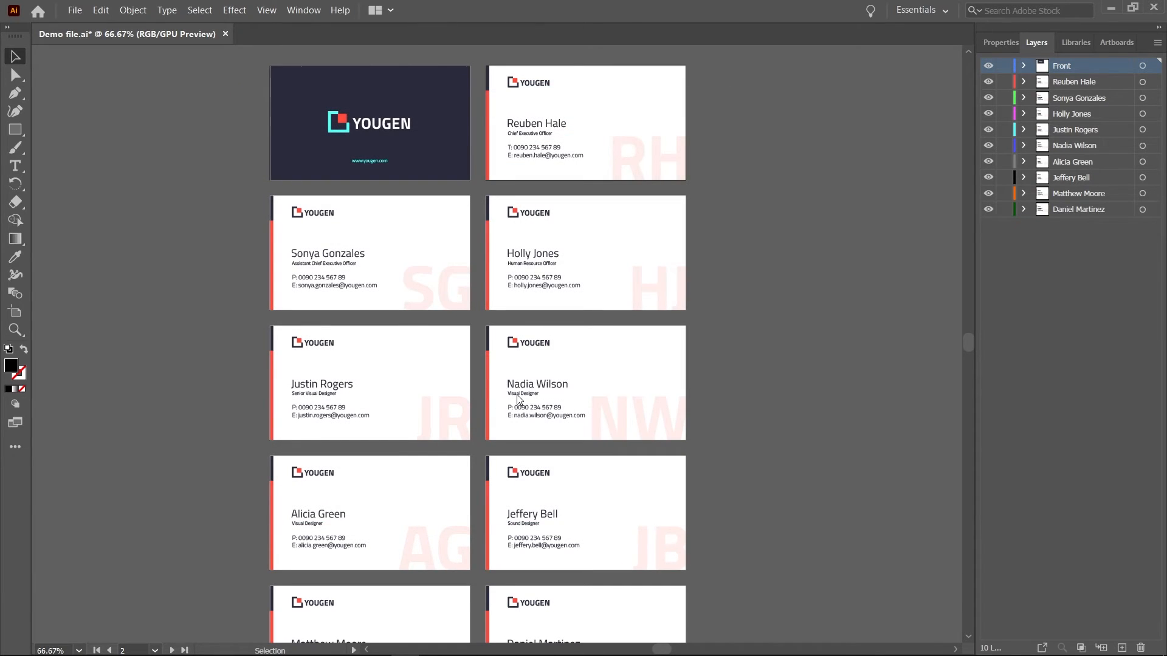
In File Explorer, compare the file size of Business Cards - Unpreserved.pdf with that of Business Cards.pdf.
{"action": "mouse_move", "coordinate": [153, 644]}
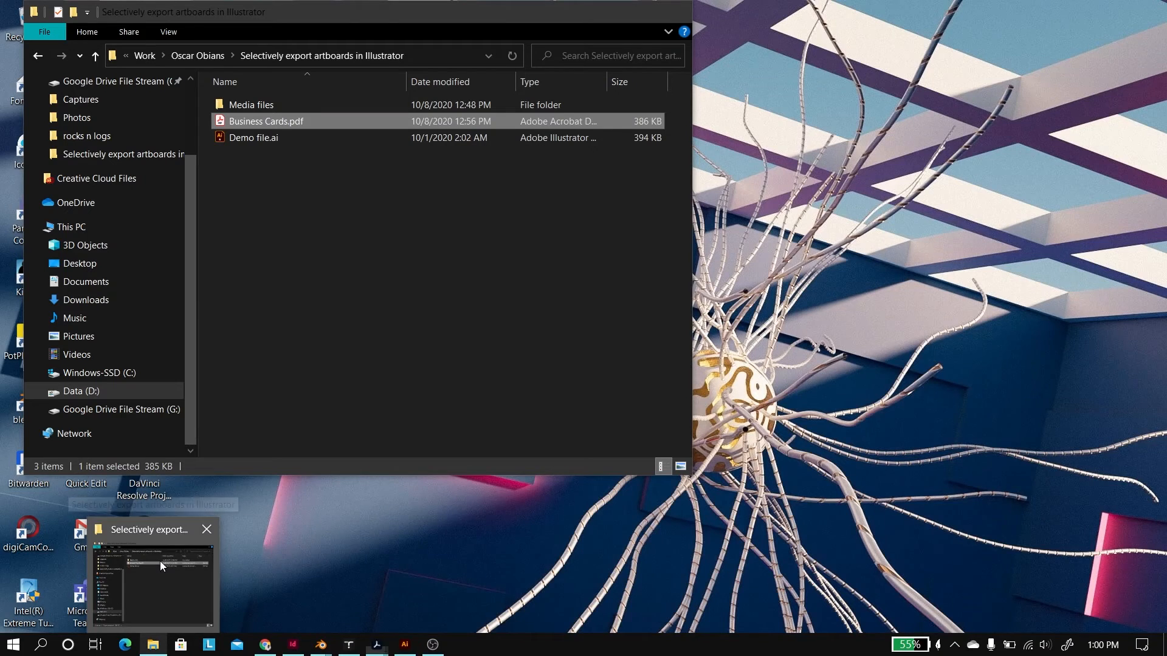
{"action": "left_click", "coordinate": [159, 560]}
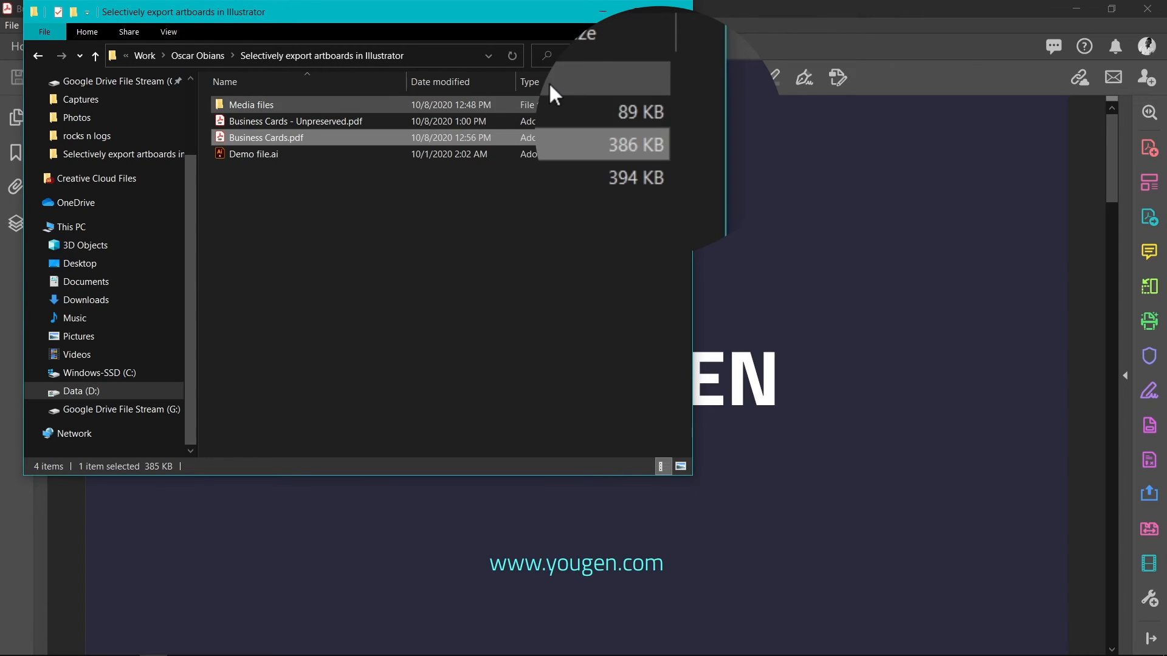
{"action": "left_click", "coordinate": [603, 239]}
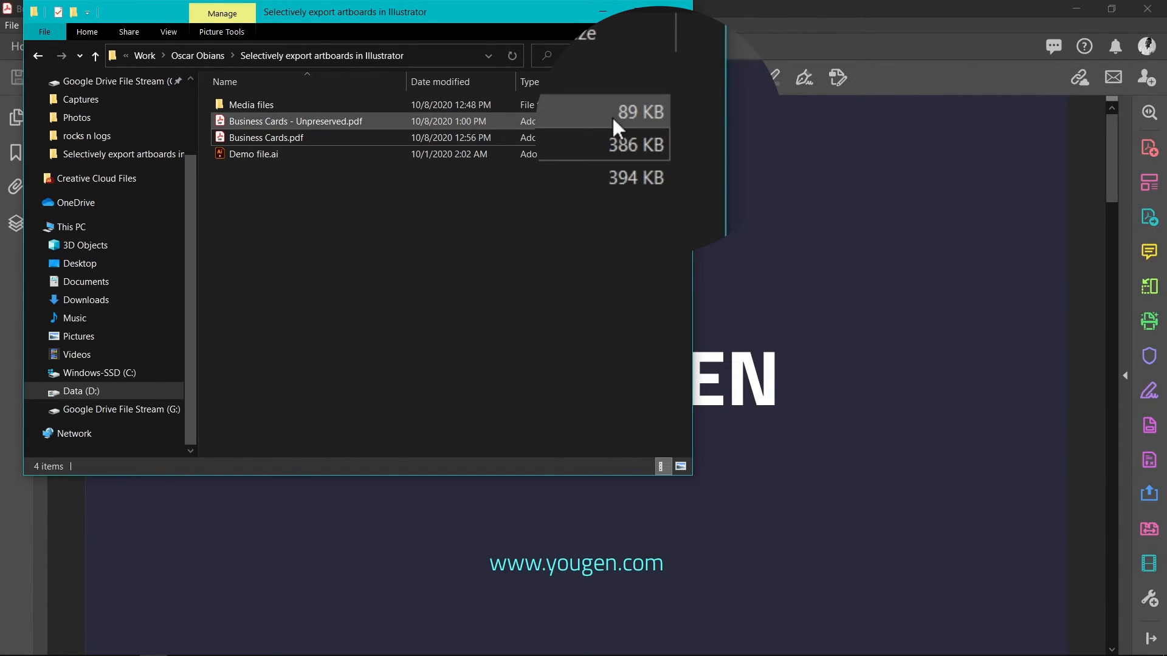
{"action": "left_click", "coordinate": [528, 126]}
Open Business Cards - Unpreserved.pdf in Illustrator and import all of its pages.
{"action": "left_click_drag", "start_coordinate": [474, 121], "coordinate": [592, 40]}
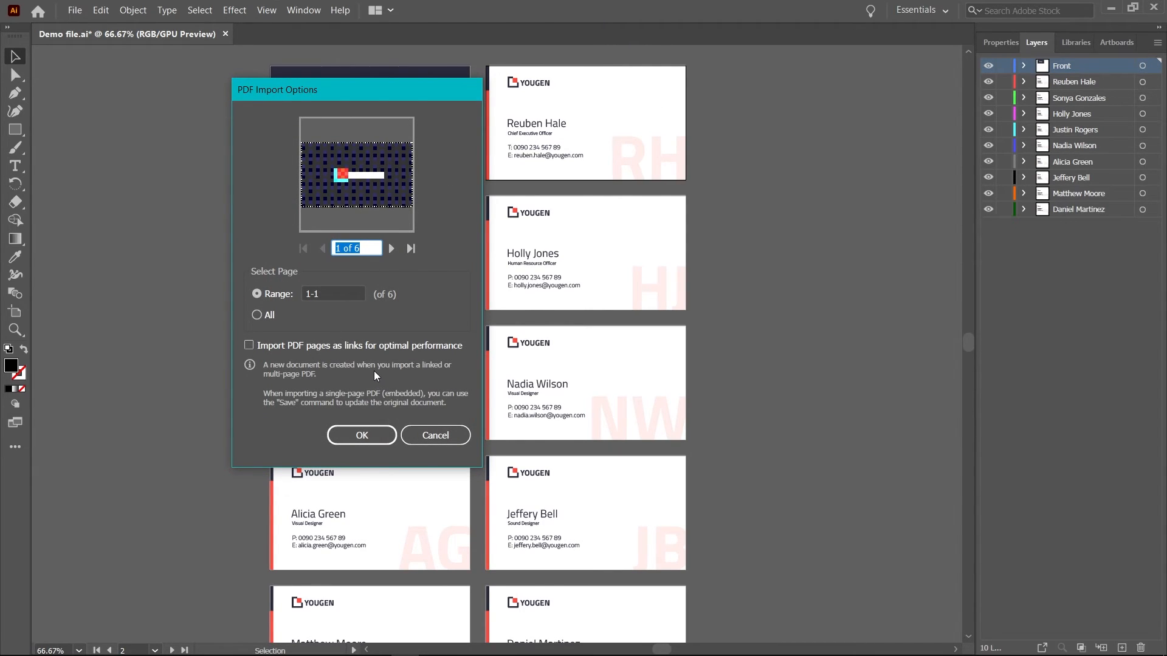
{"action": "left_click", "coordinate": [352, 347]}
{"action": "left_click", "coordinate": [270, 315]}
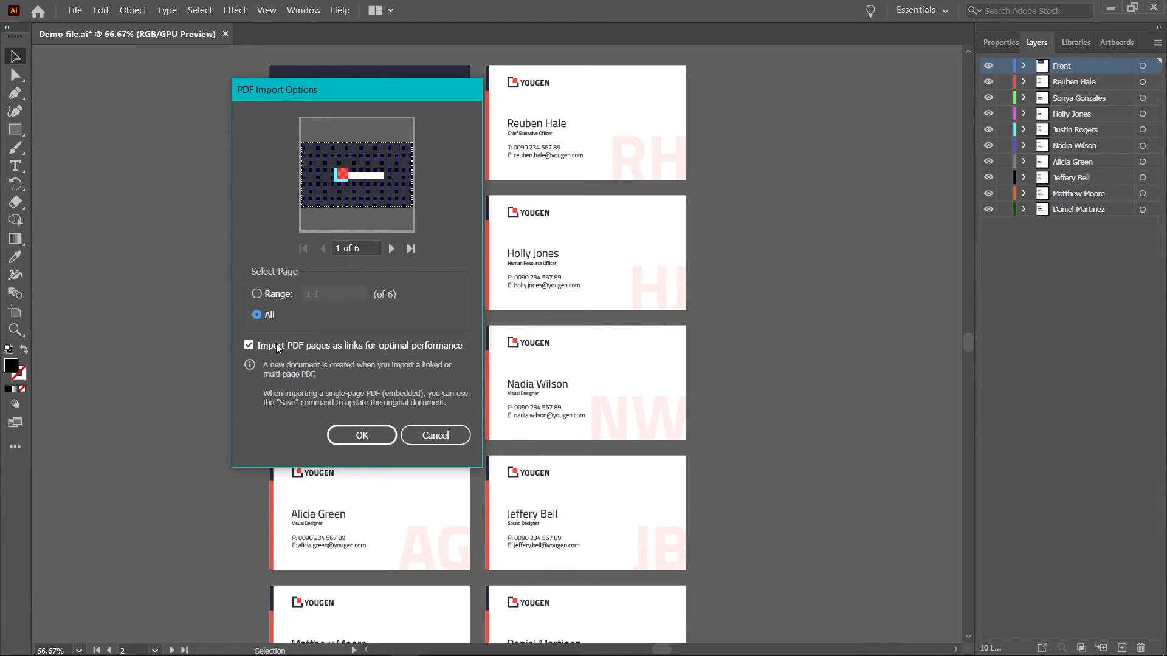
{"action": "left_click", "coordinate": [358, 435]}
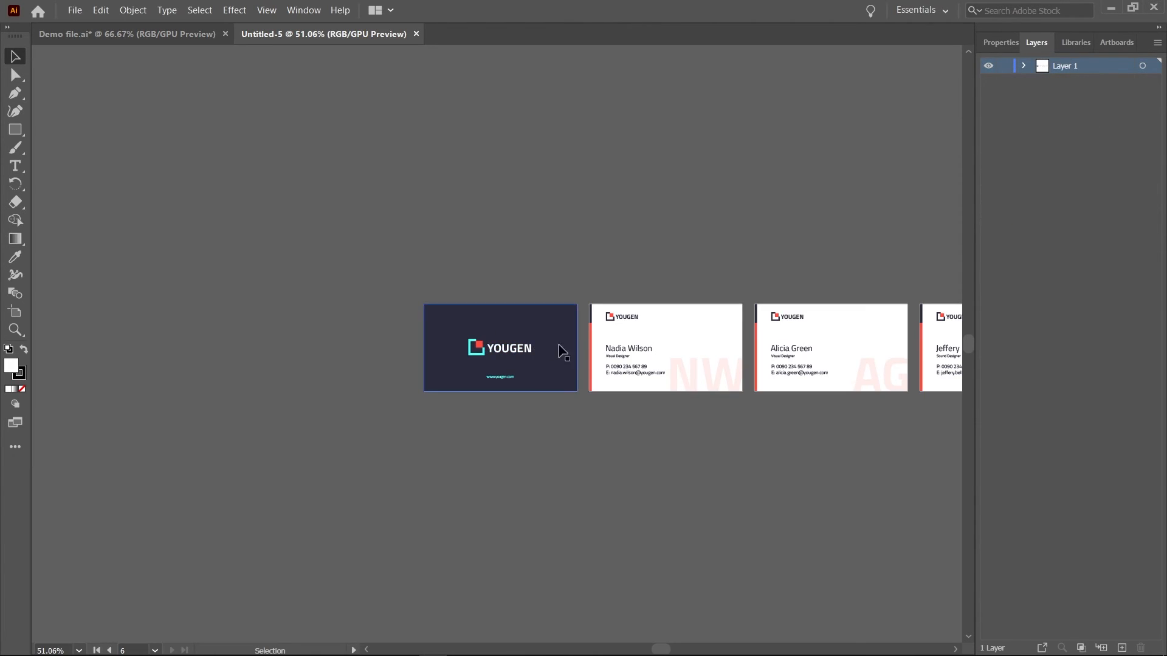
Look over the row of imported business cards in the new document.
{"action": "left_click", "coordinate": [577, 344]}
{"action": "scroll", "coordinate": [577, 340], "scroll_direction": "right", "scroll_amount": 6}
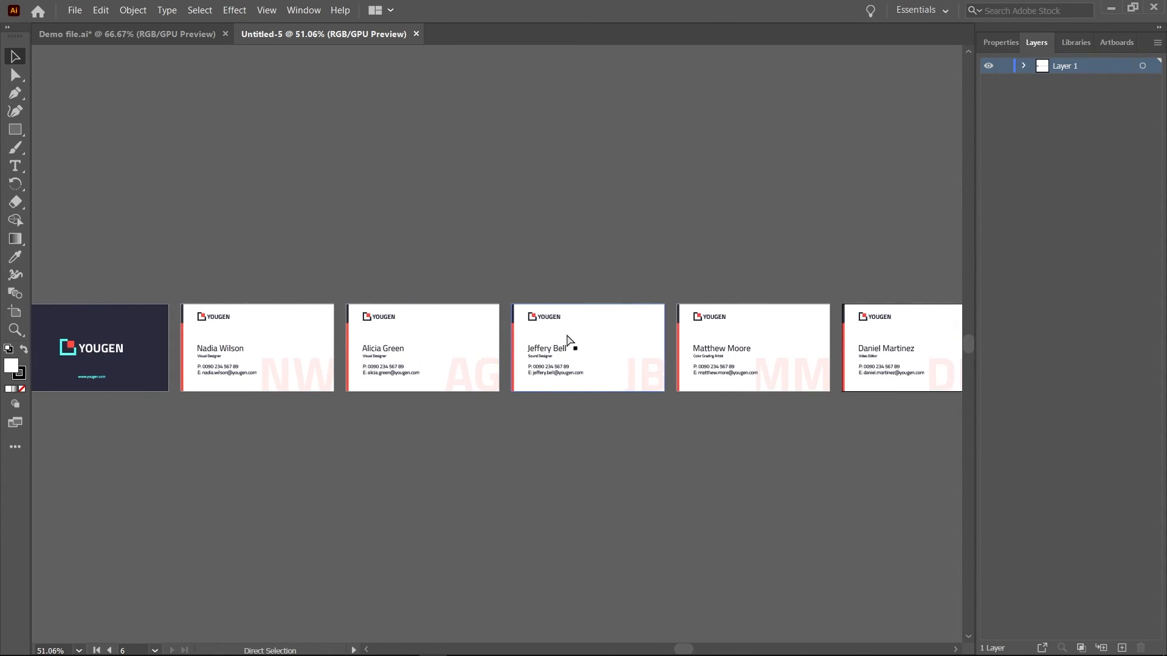
{"action": "scroll", "coordinate": [566, 336], "scroll_direction": "left", "scroll_amount": 1}
{"action": "scroll", "coordinate": [399, 318], "scroll_direction": "down", "scroll_amount": 3}
{"action": "scroll", "coordinate": [597, 346], "scroll_direction": "up", "scroll_amount": 2}
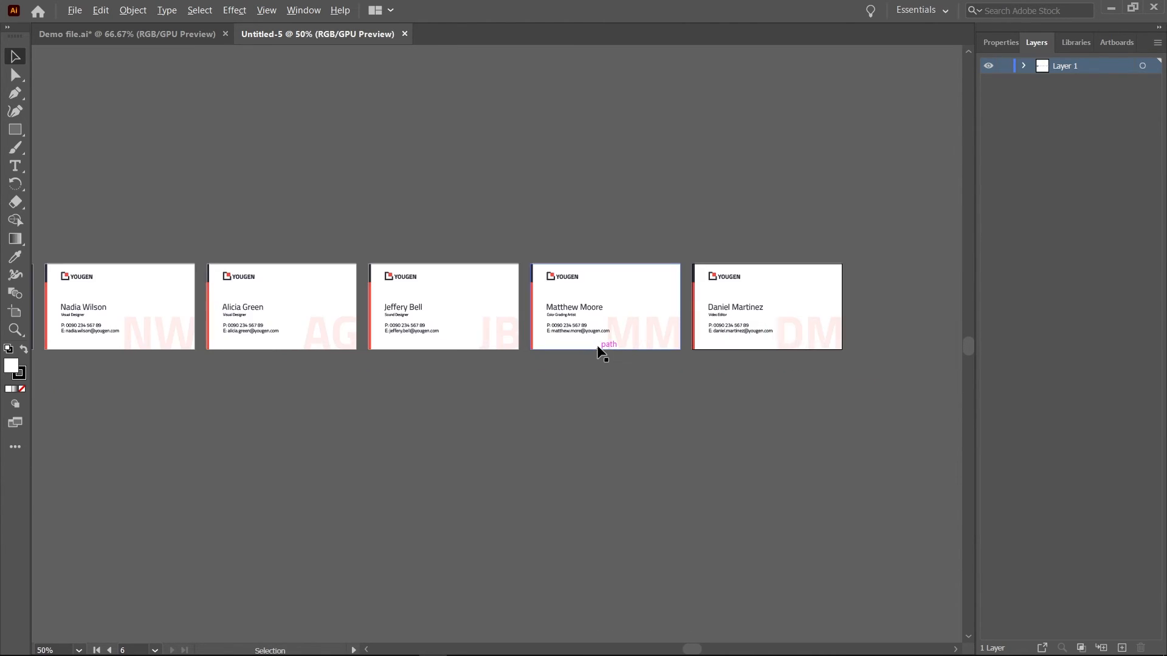
{"action": "scroll", "coordinate": [729, 313], "scroll_direction": "up", "scroll_amount": 1}
Check the imported document's artboard list and expand Layer 1 to examine how the cards are organised.
{"action": "left_click", "coordinate": [1117, 42]}
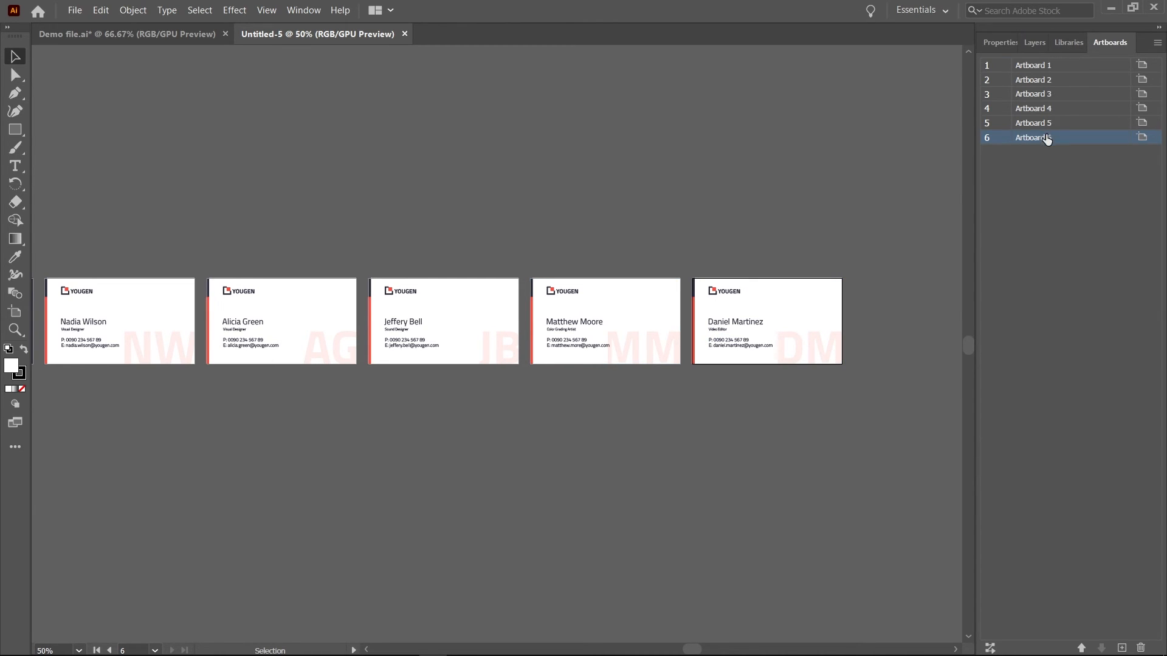
{"action": "left_click", "coordinate": [1040, 42]}
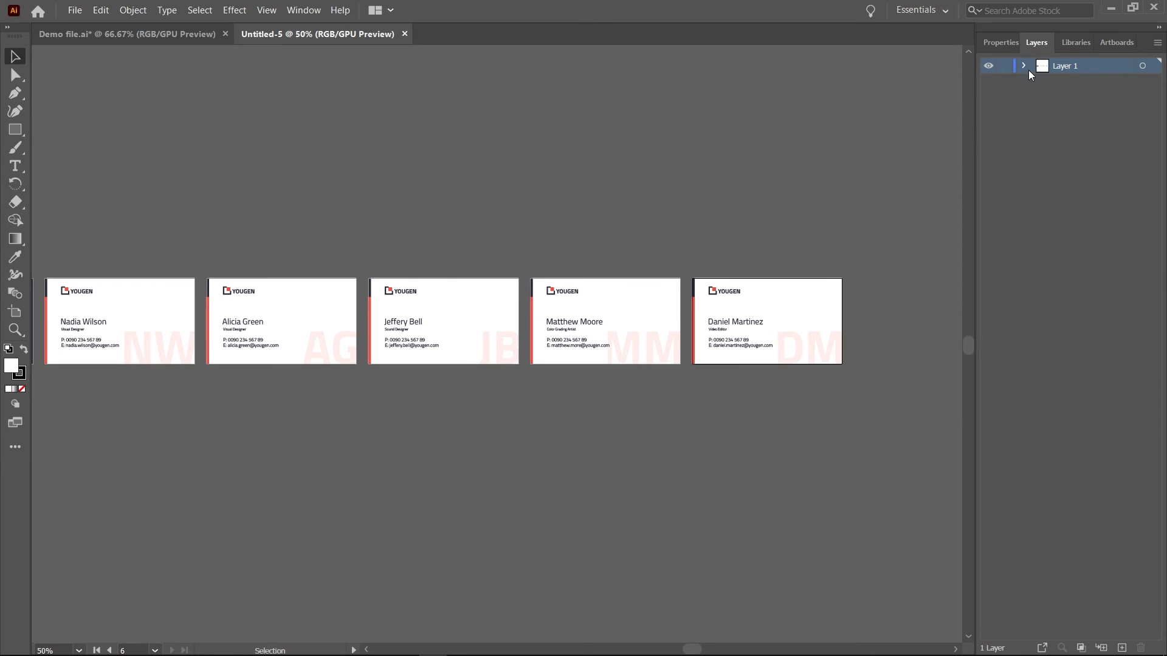
{"action": "left_click", "coordinate": [1024, 66]}
{"action": "scroll", "coordinate": [700, 224], "scroll_direction": "right", "scroll_amount": 1}
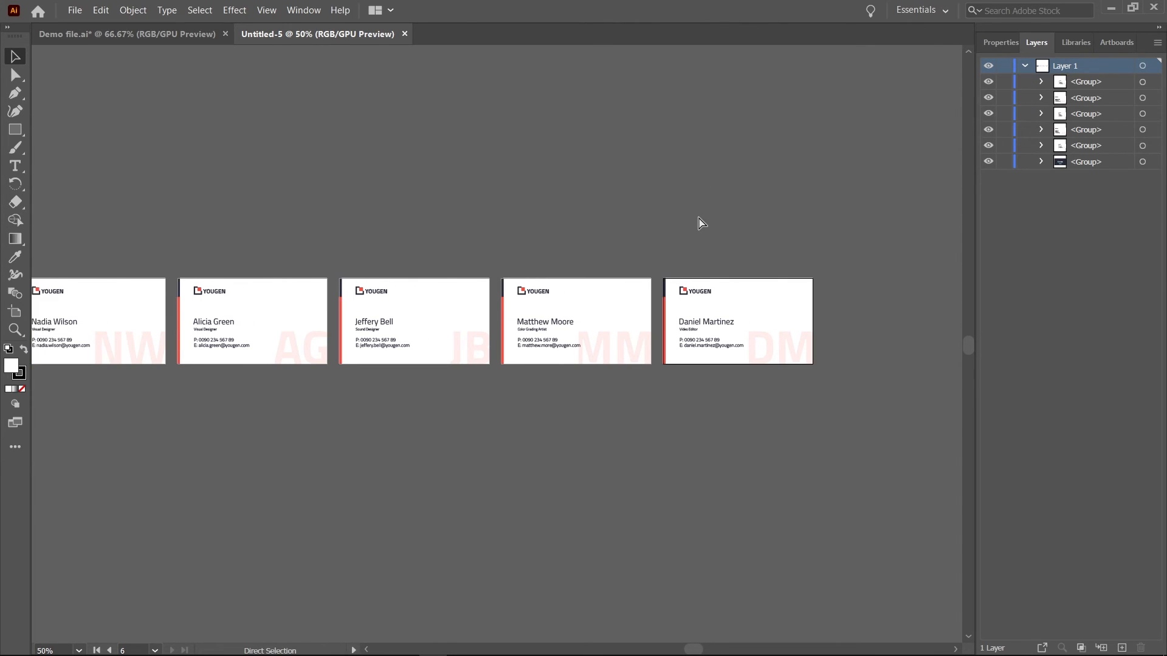
{"action": "scroll", "coordinate": [700, 224], "scroll_direction": "left", "scroll_amount": 2}
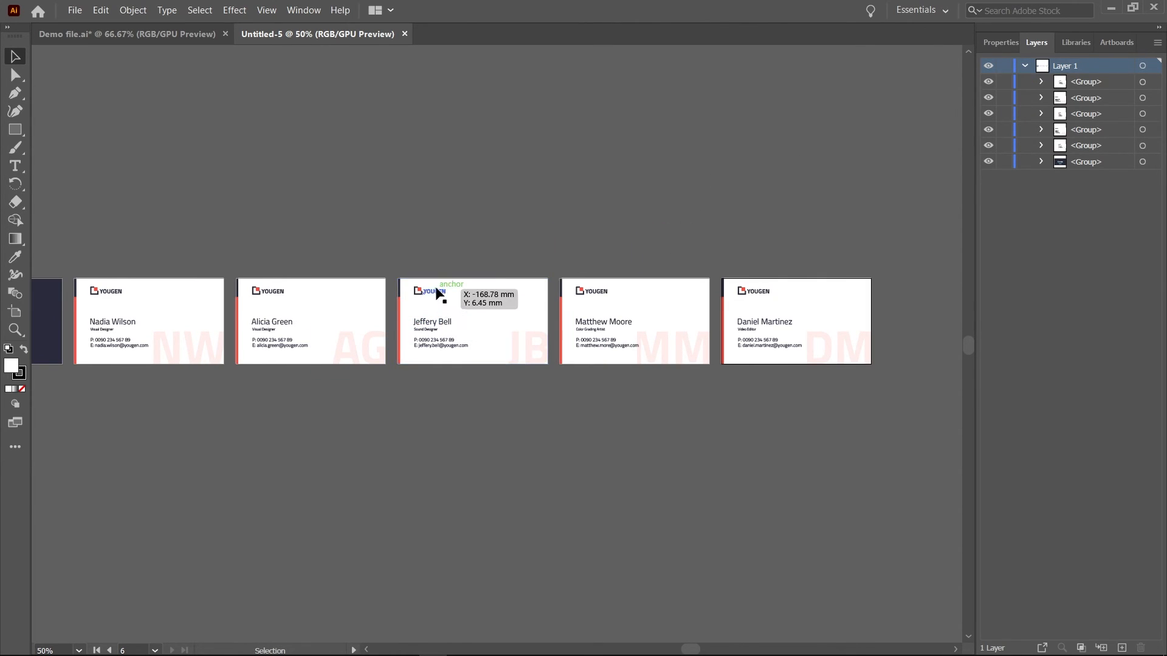
{"action": "left_click", "coordinate": [647, 359]}
{"action": "left_click", "coordinate": [669, 439]}
{"action": "scroll", "coordinate": [683, 431], "scroll_direction": "up", "scroll_amount": 1}
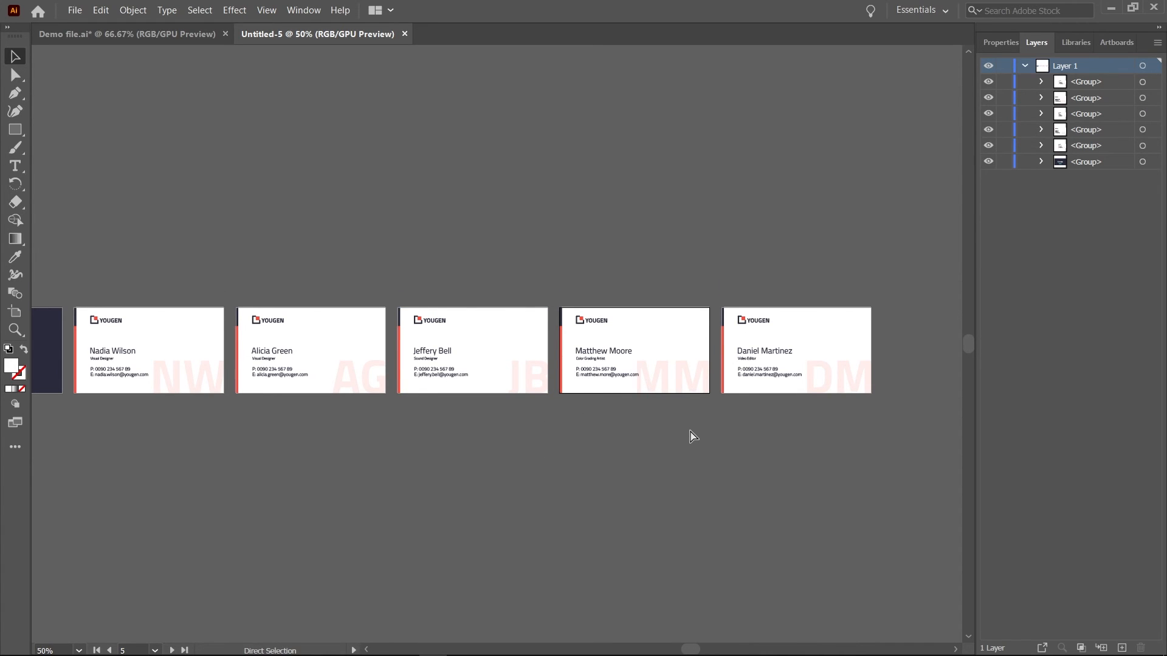
{"action": "scroll", "coordinate": [691, 435], "scroll_direction": "left", "scroll_amount": 3}
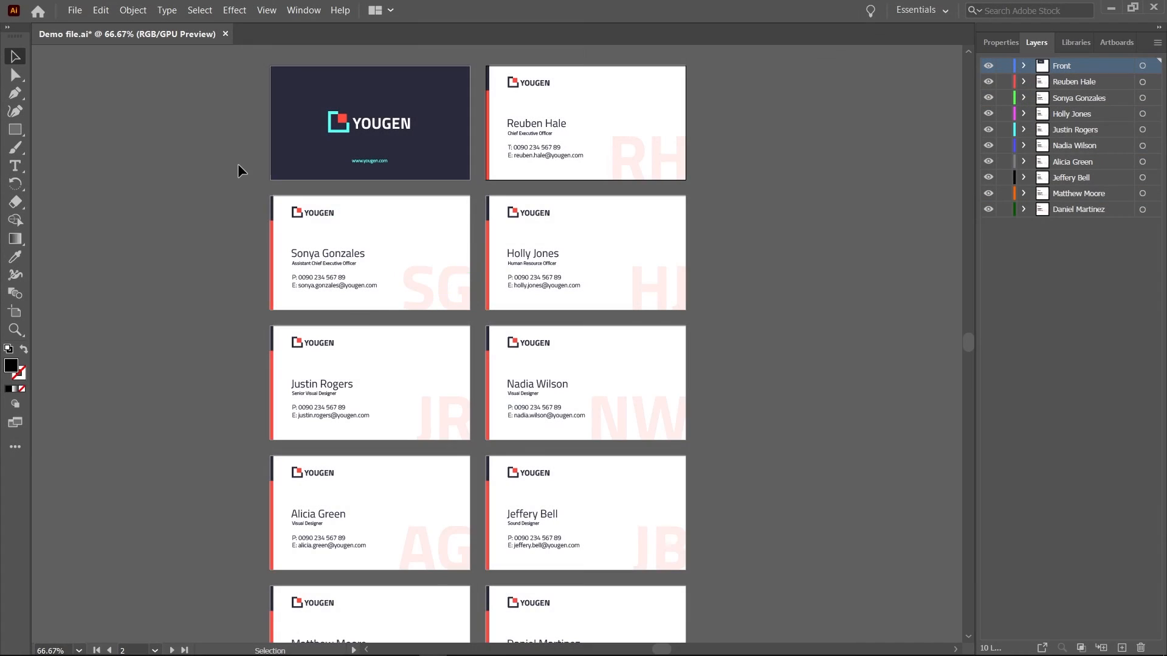
Export all artboards of Demo file.ai as separate RGB JPEGs at Maximum quality and 72 ppi, and view the files in File Explorer.
{"action": "left_click", "coordinate": [73, 15]}
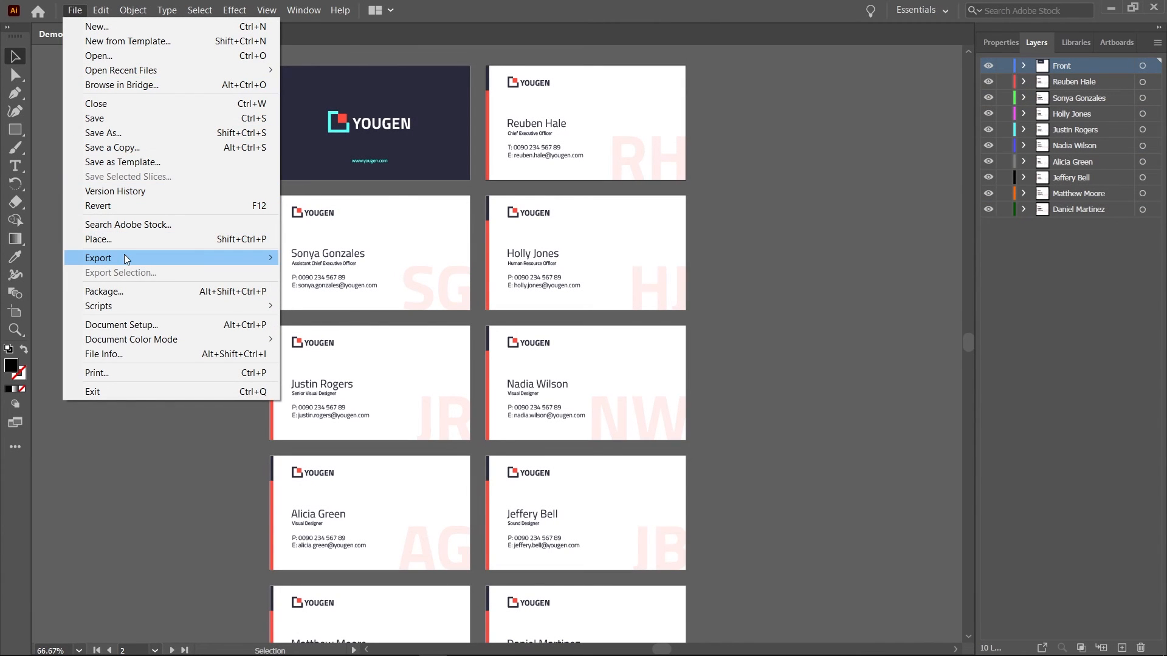
{"action": "mouse_move", "coordinate": [128, 258]}
{"action": "left_click", "coordinate": [321, 273]}
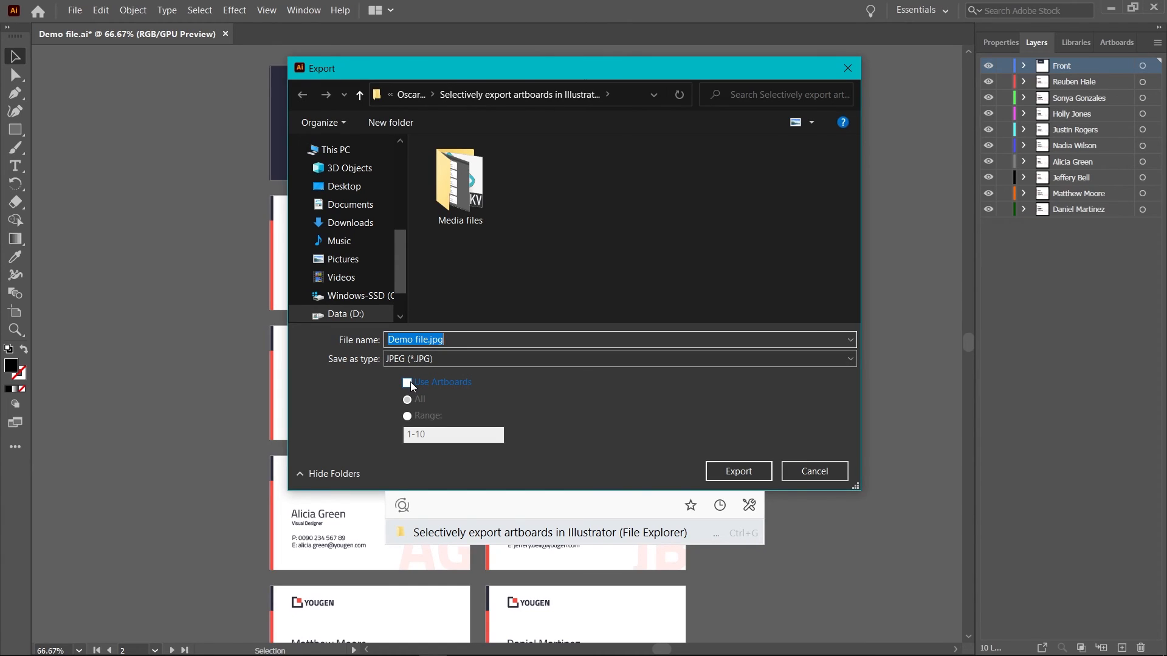
{"action": "left_click", "coordinate": [407, 382]}
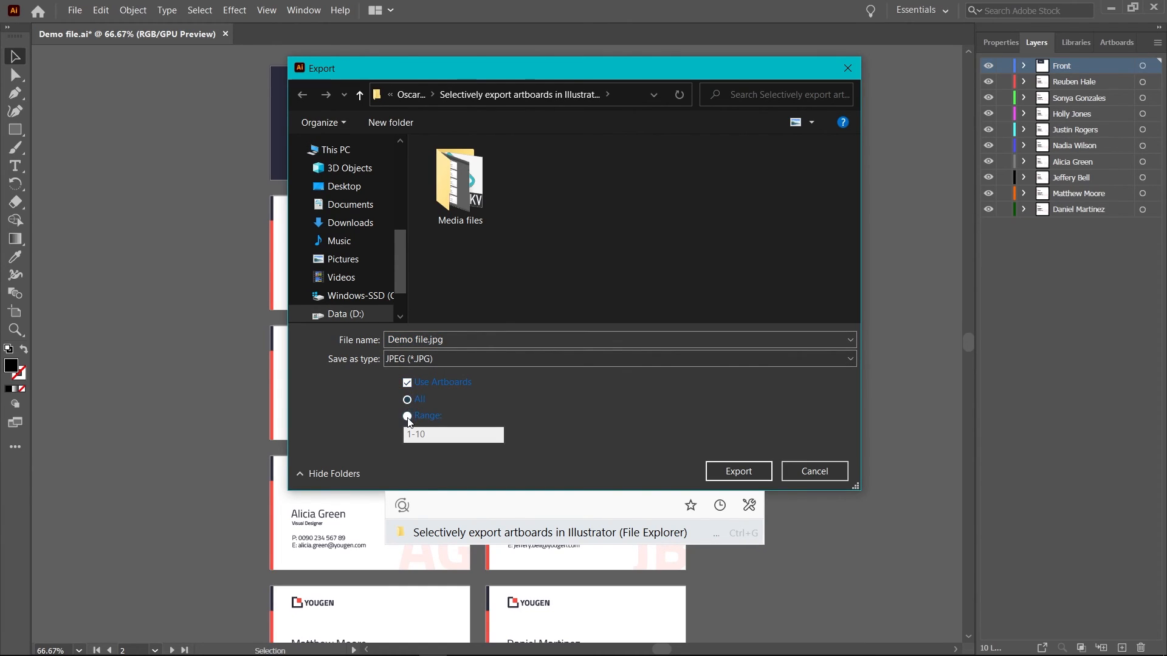
{"action": "left_click", "coordinate": [749, 479]}
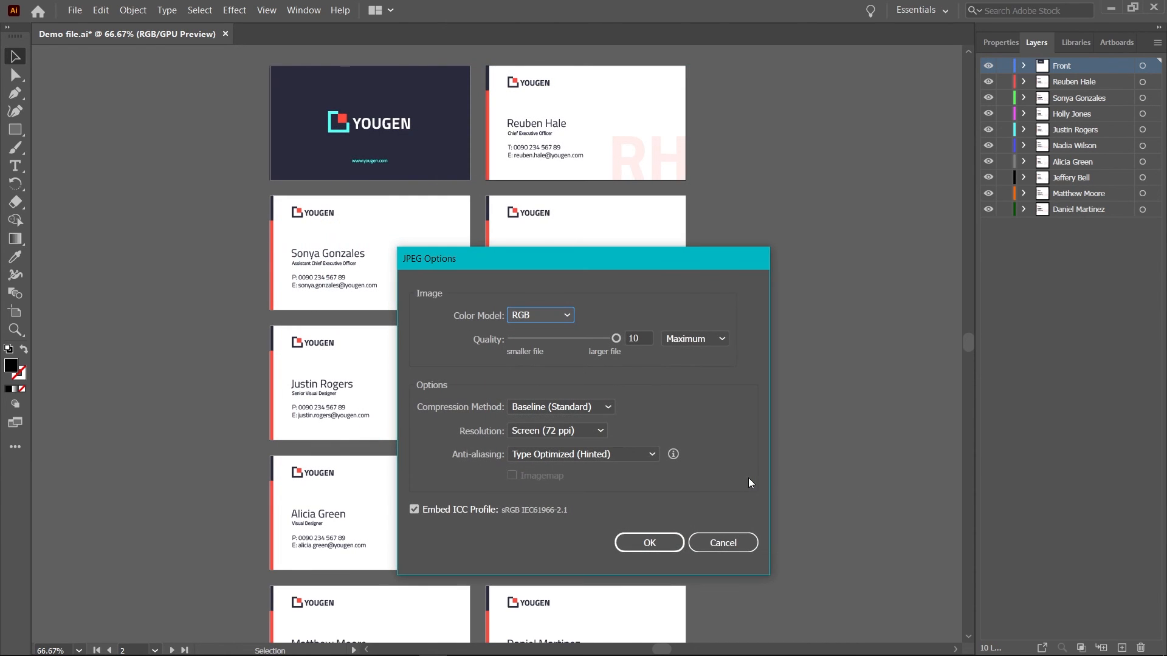
{"action": "left_click", "coordinate": [632, 542]}
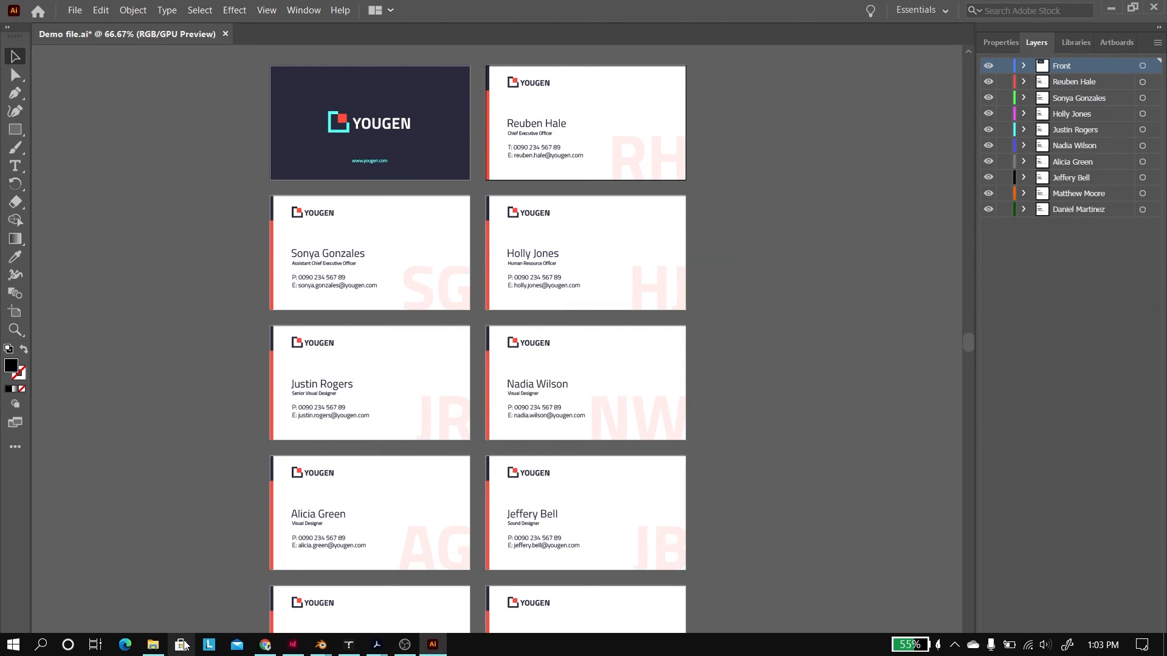
{"action": "left_click", "coordinate": [153, 644]}
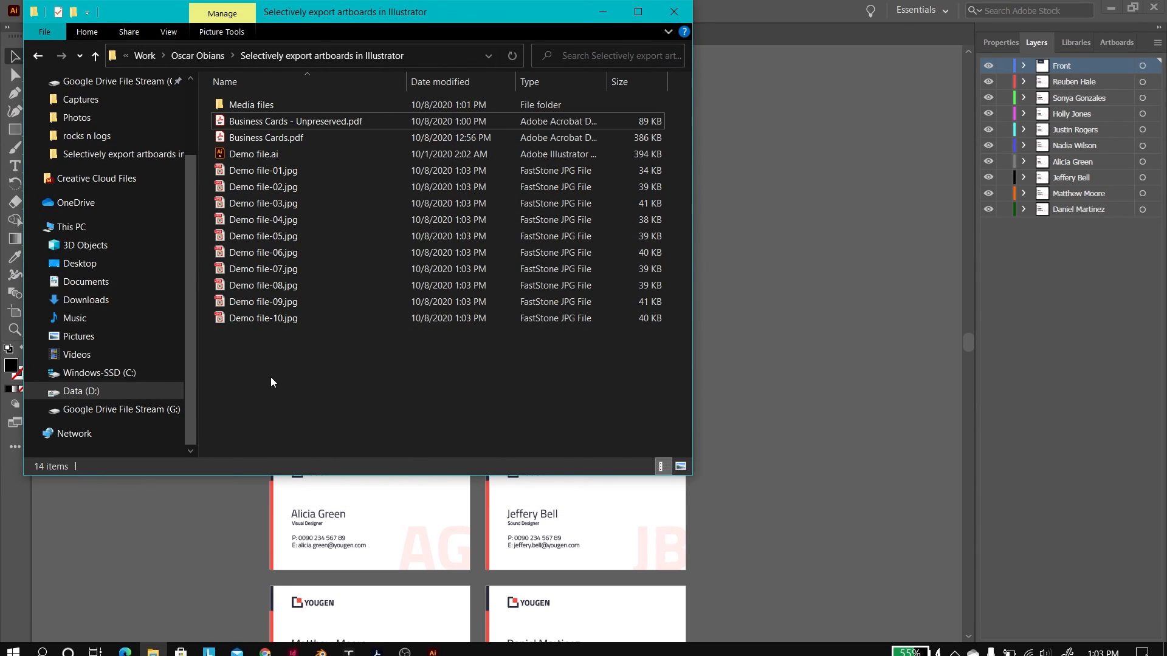